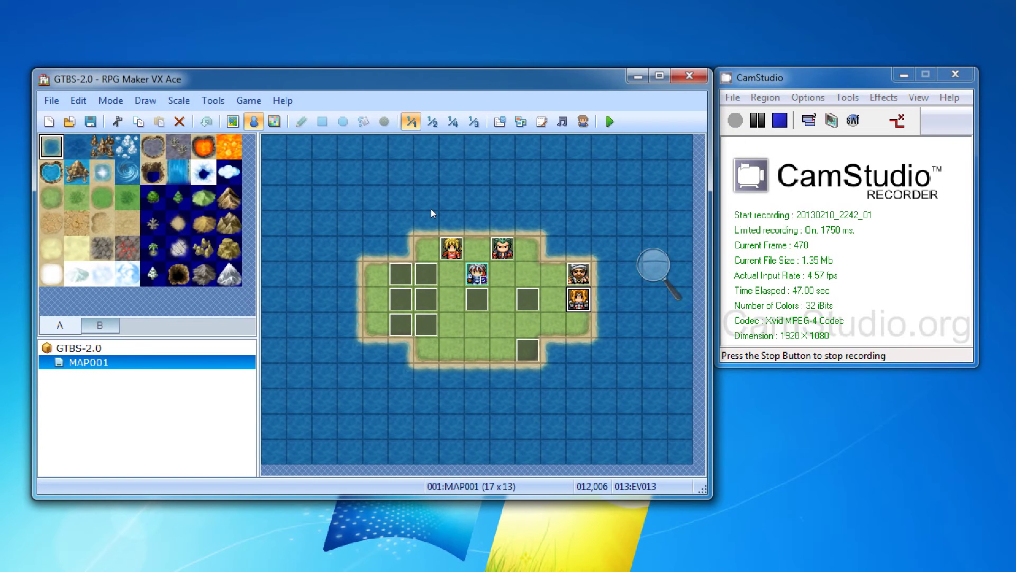
Step: Look at the actor1 event's name without changes, then view the Database's System settings
{"action": "key", "text": "Left"}
{"action": "key", "text": "Left"}
{"action": "key", "text": "Left"}
{"action": "key", "text": "Left"}
{"action": "key", "text": "Left"}
{"action": "key", "text": "Left"}
{"action": "key", "text": "Up"}
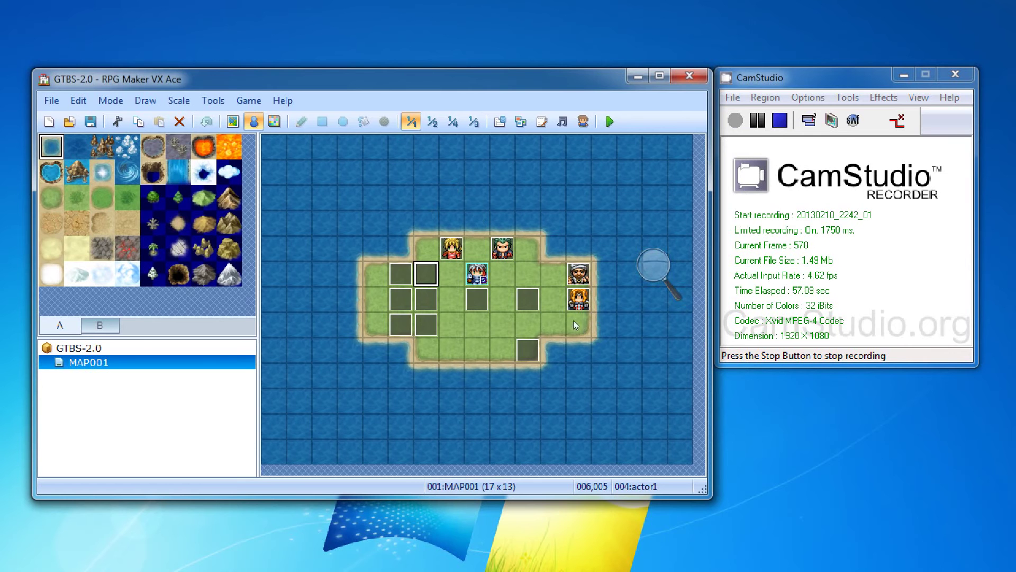
{"action": "key", "text": "Return"}
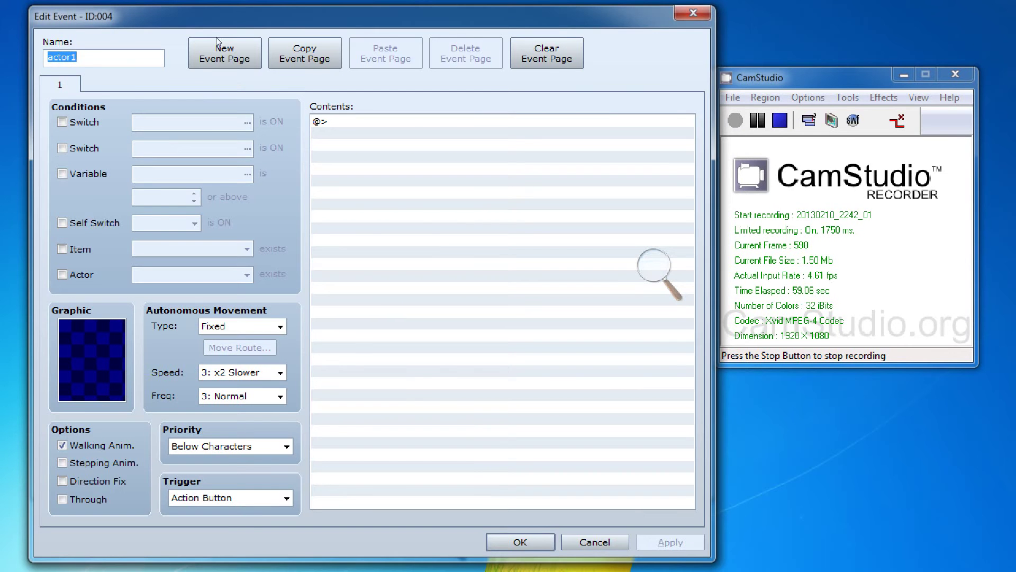
{"action": "key", "text": "End"}
{"action": "key", "text": "shift+Left"}
{"action": "key", "text": "shift+Left"}
{"action": "key", "text": "shift+Left"}
{"action": "key", "text": "End"}
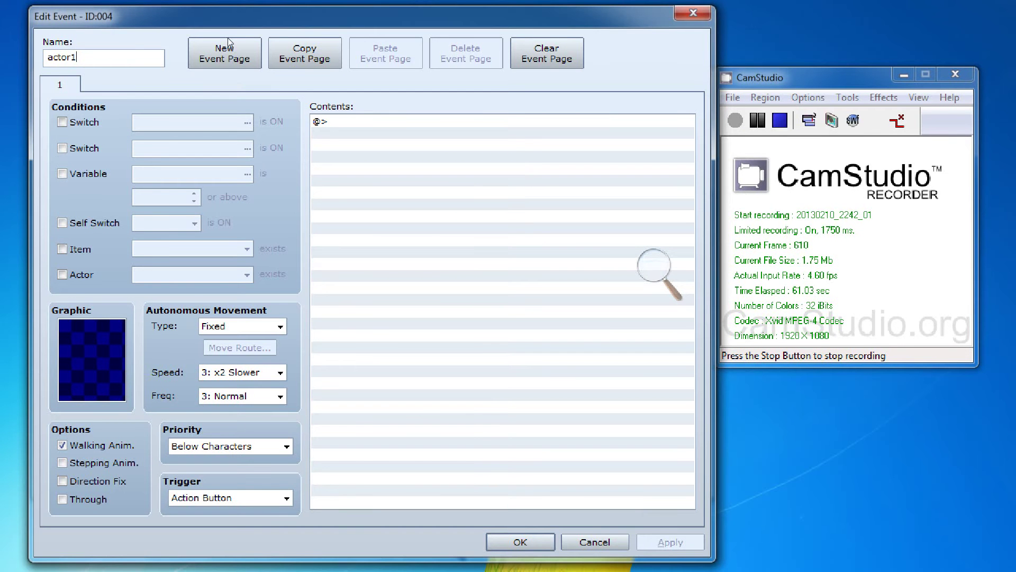
{"action": "key", "text": "Return"}
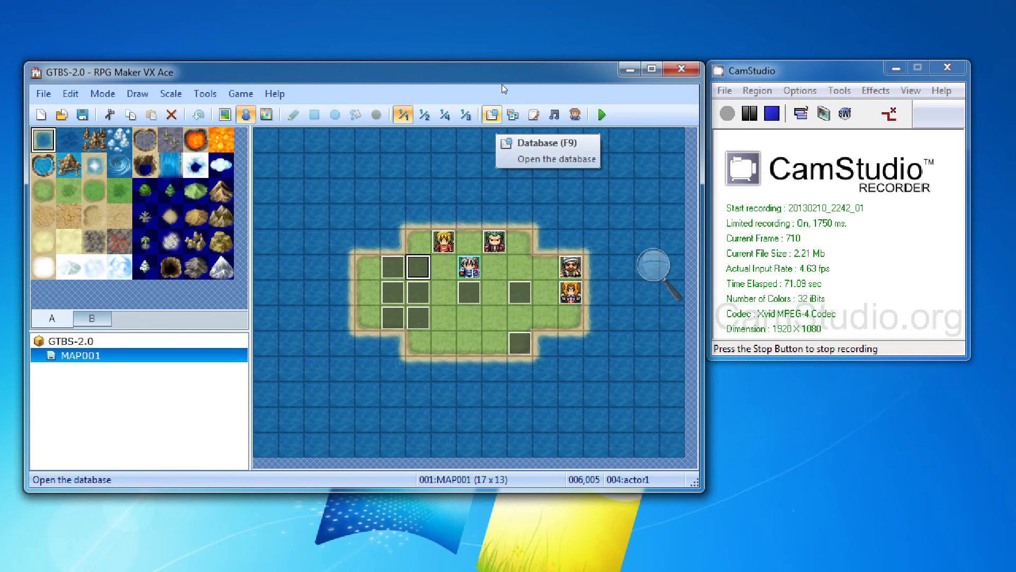
{"action": "key", "text": "F9"}
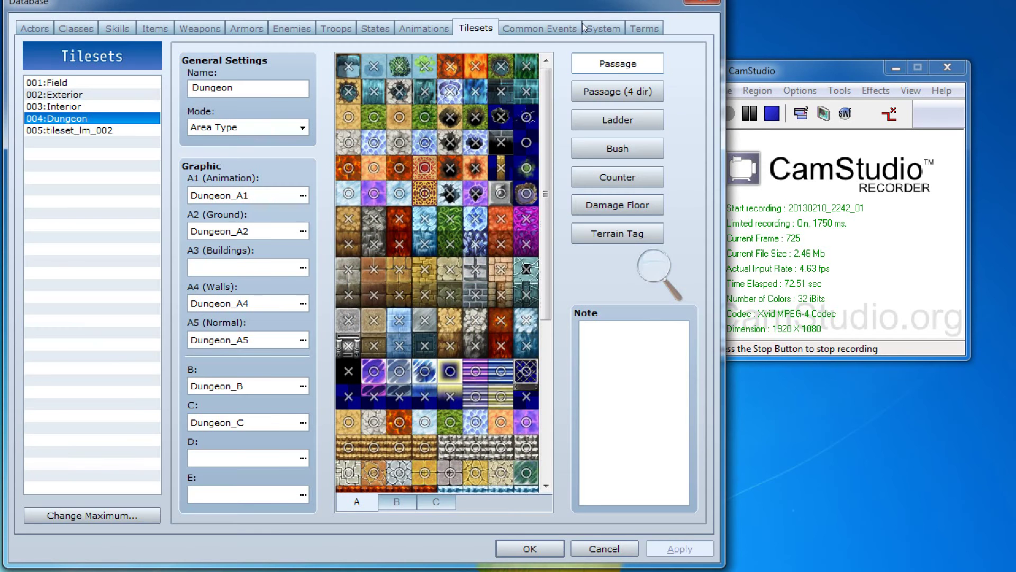
{"action": "left_click", "coordinate": [584, 27]}
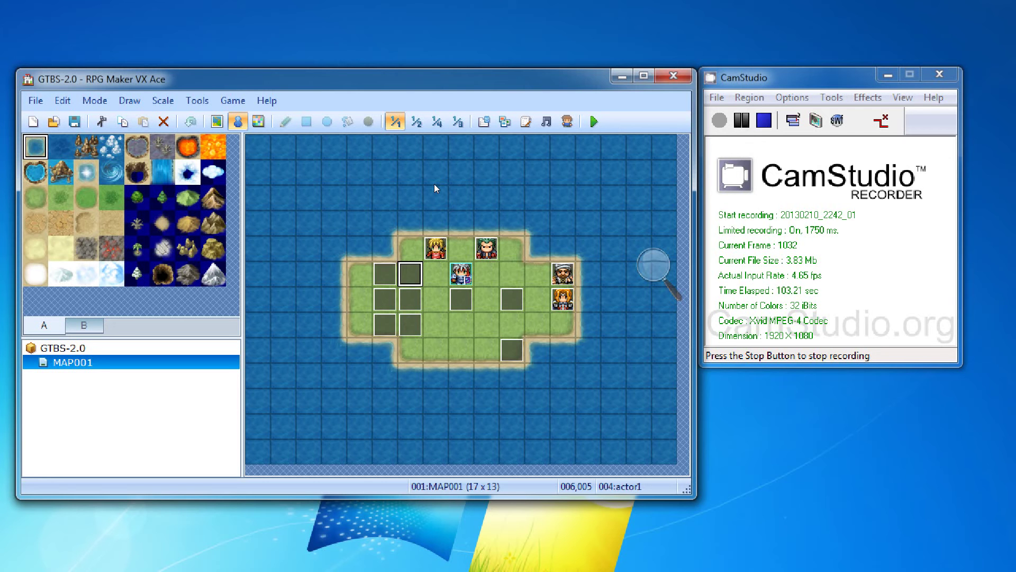
Step: Rename event 006 from neuetral50 to neutral50, apply, and reopen its settings
{"action": "key", "text": "Left"}
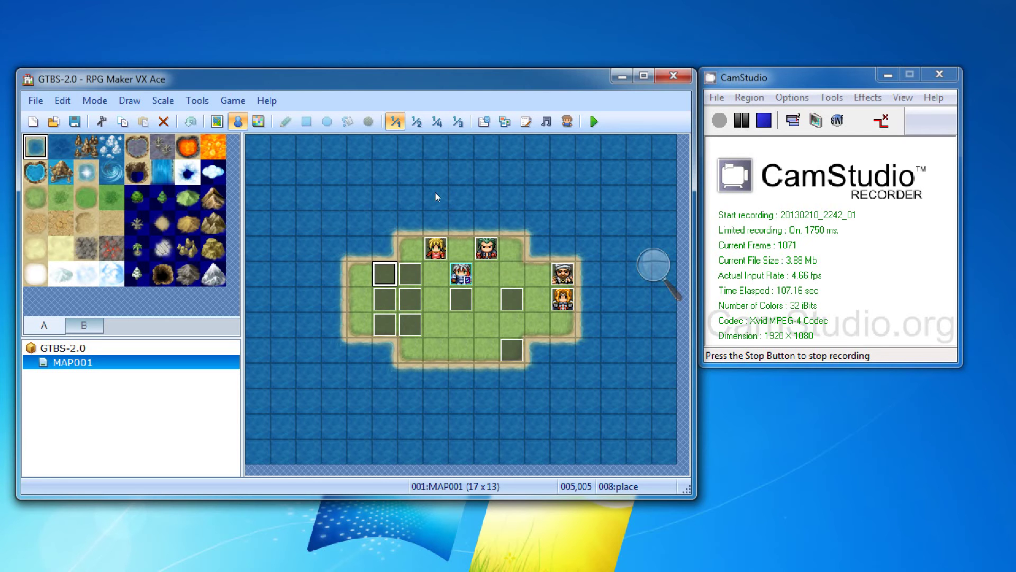
{"action": "key", "text": "Down"}
{"action": "key", "text": "Down"}
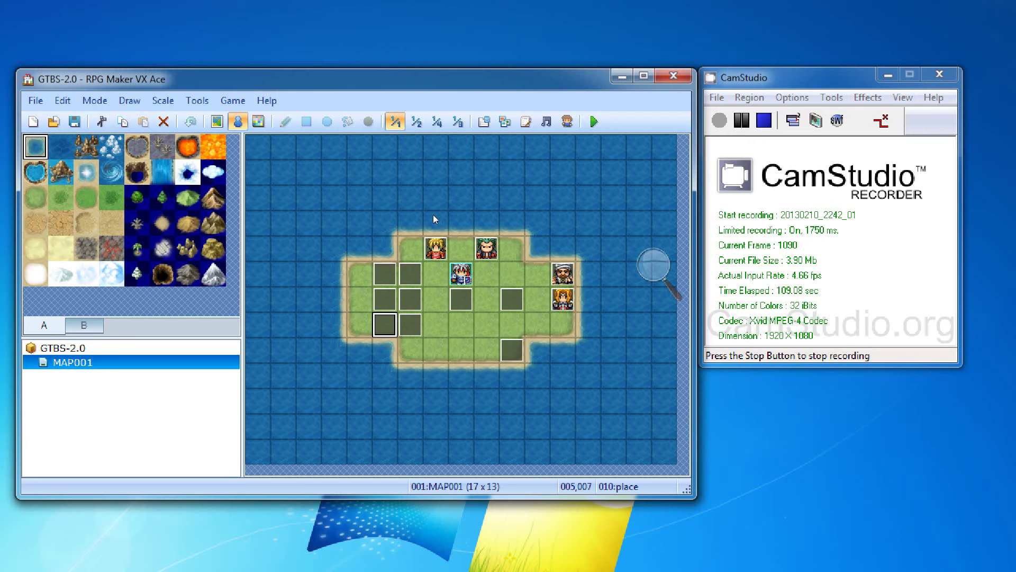
{"action": "key", "text": "Right"}
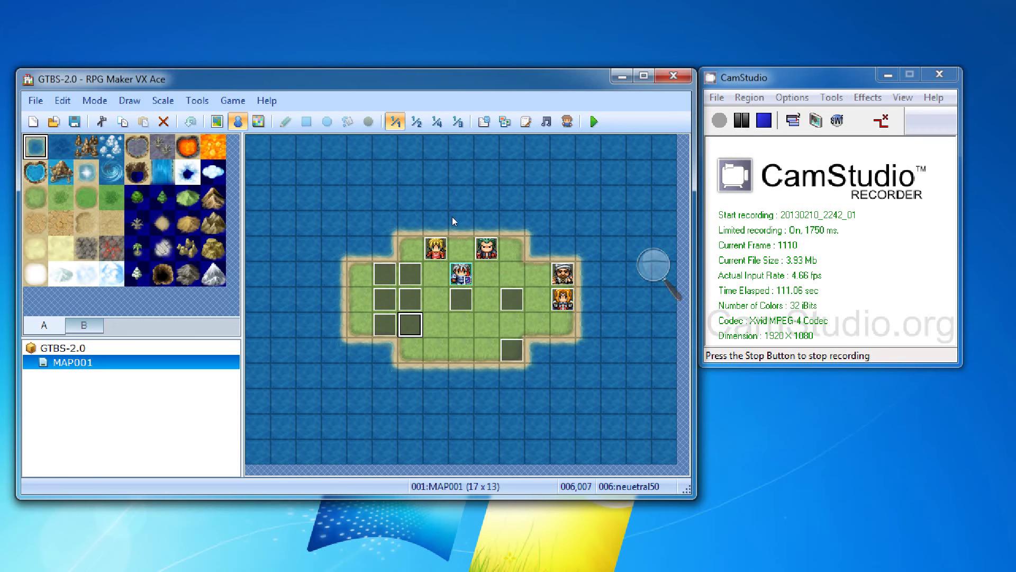
{"action": "key", "text": "Return"}
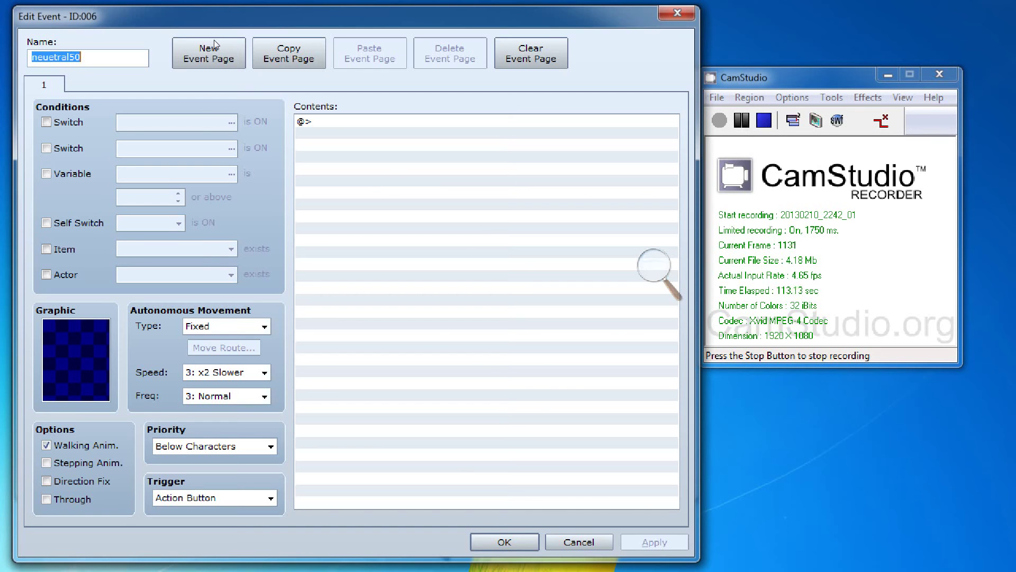
{"action": "key", "text": "Left"}
{"action": "key", "text": "Right"}
{"action": "key", "text": "Right"}
{"action": "key", "text": "Right"}
{"action": "key", "text": "Right"}
{"action": "key", "text": "BackSpace"}
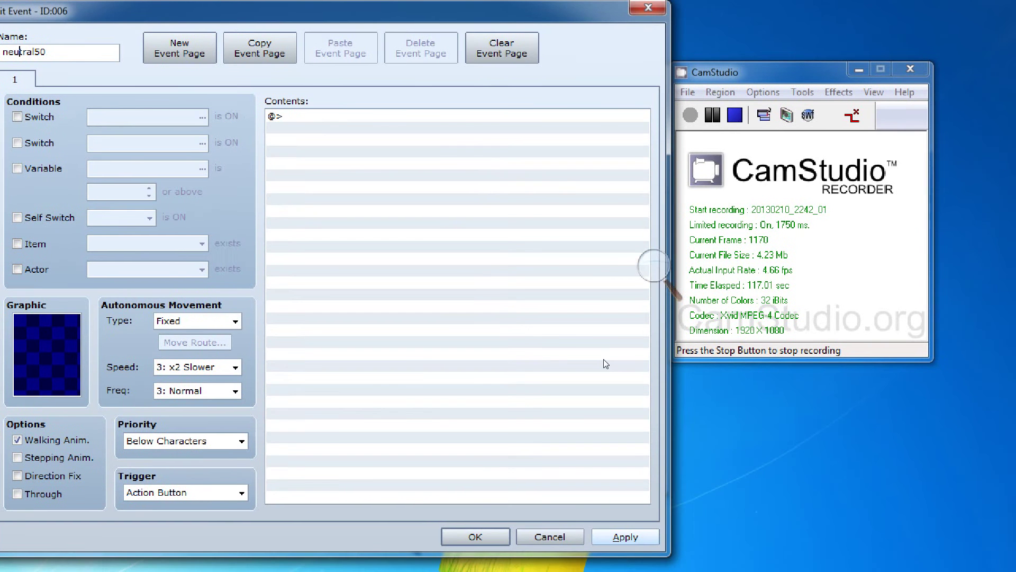
{"action": "key", "text": "alt+a"}
{"action": "key", "text": "Return"}
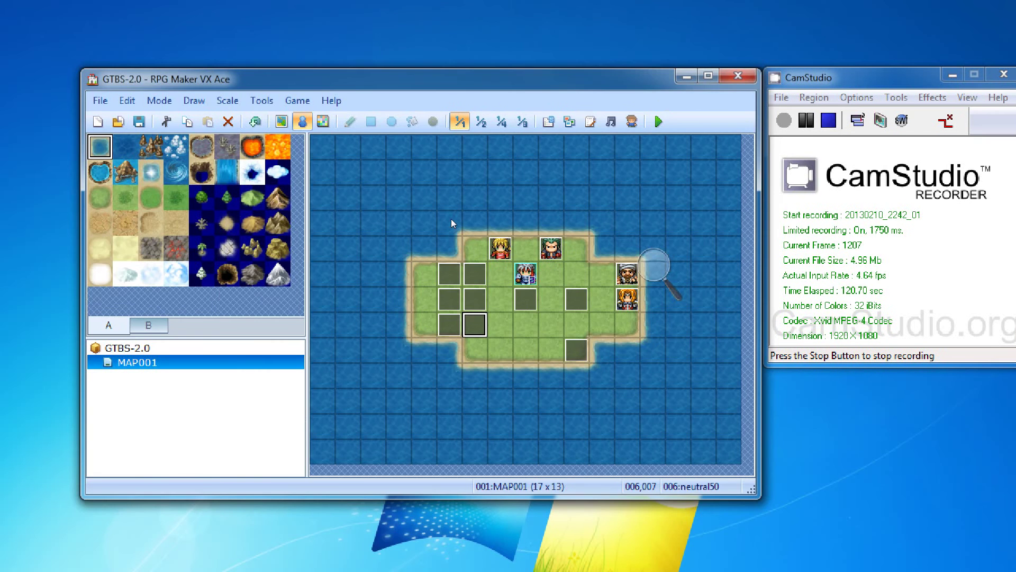
{"action": "key", "text": "Return"}
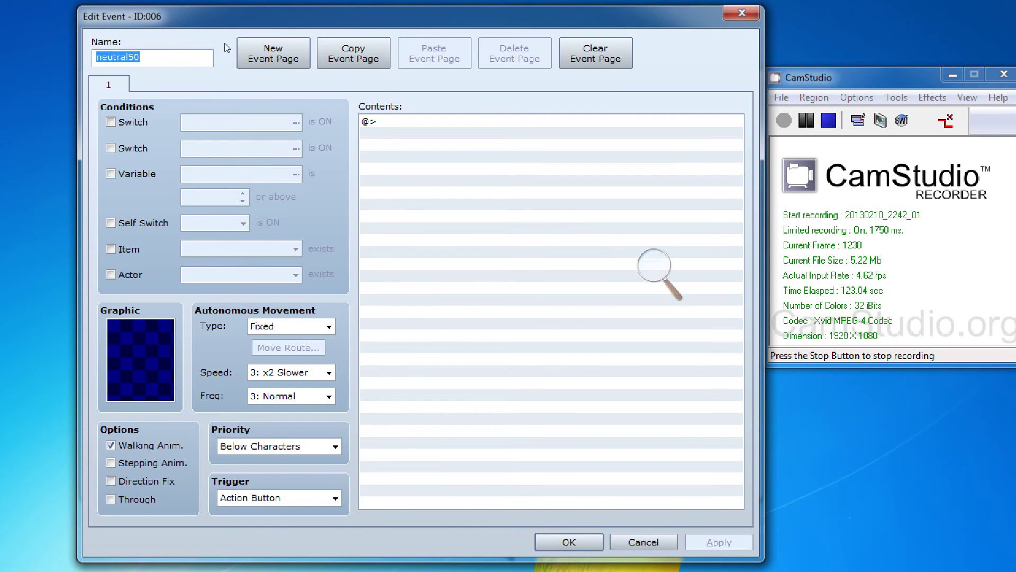
Step: Close the neutral50 event, then view actor 050 Isabelle in the Database
{"action": "left_click", "coordinate": [220, 39]}
{"action": "key", "text": "Return"}
{"action": "key", "text": "F9"}
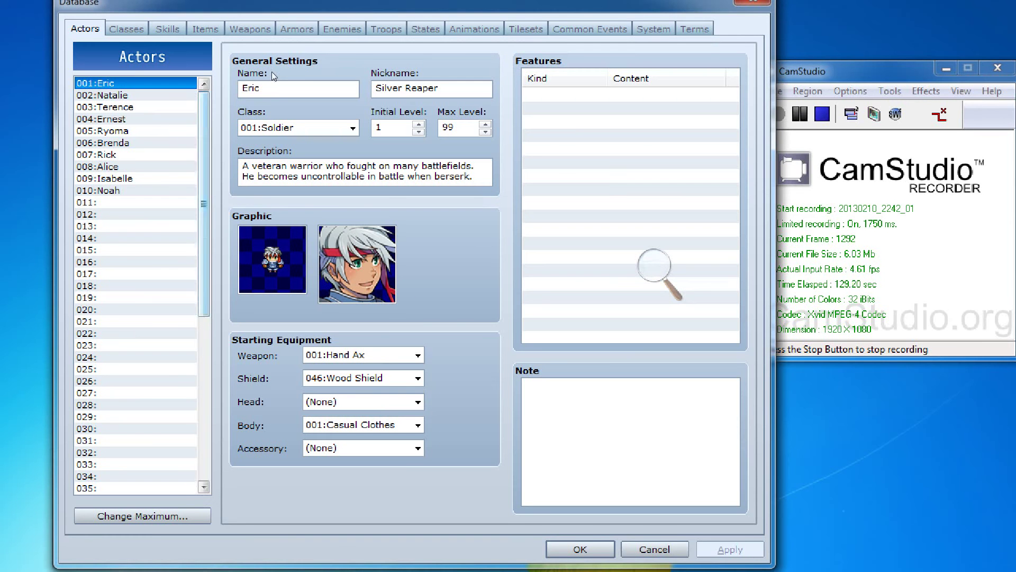
{"action": "scroll", "coordinate": [270, 84], "scroll_direction": "down", "scroll_amount": 8}
{"action": "left_click", "coordinate": [117, 369]}
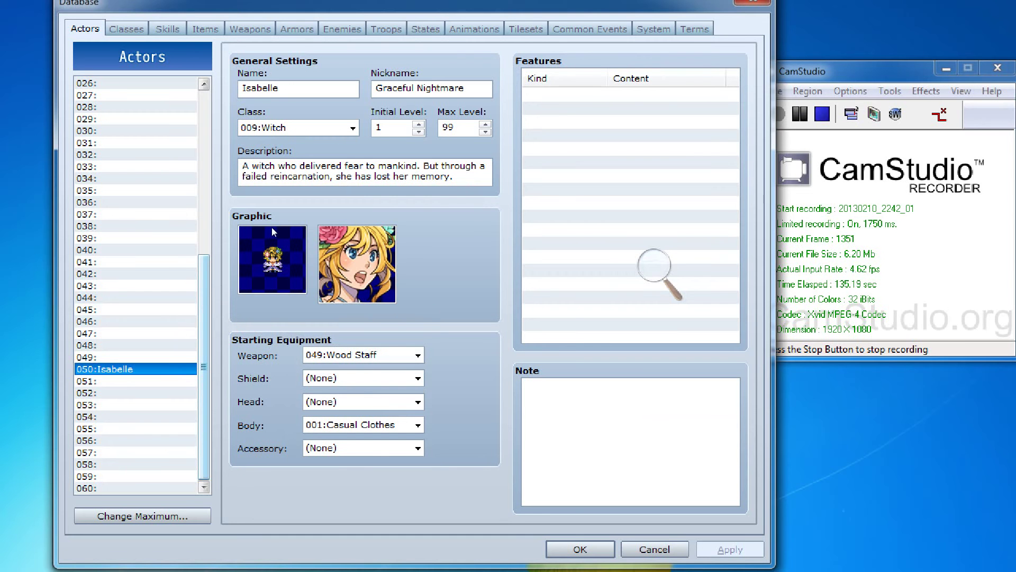
{"action": "scroll", "coordinate": [281, 121], "scroll_direction": "up", "scroll_amount": 8}
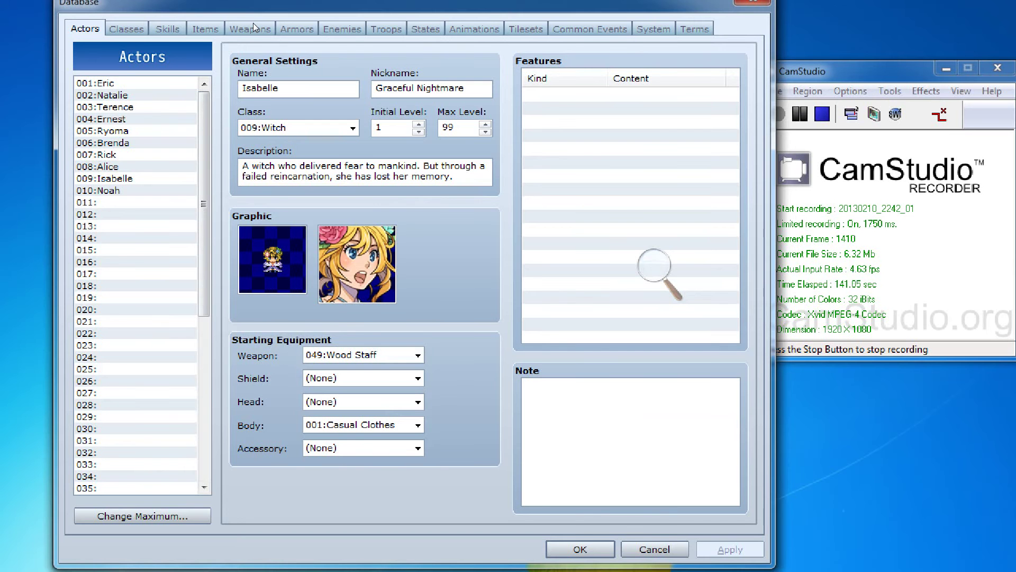
{"action": "key", "text": "ctrl+Tab"}
{"action": "key", "text": "ctrl+Tab"}
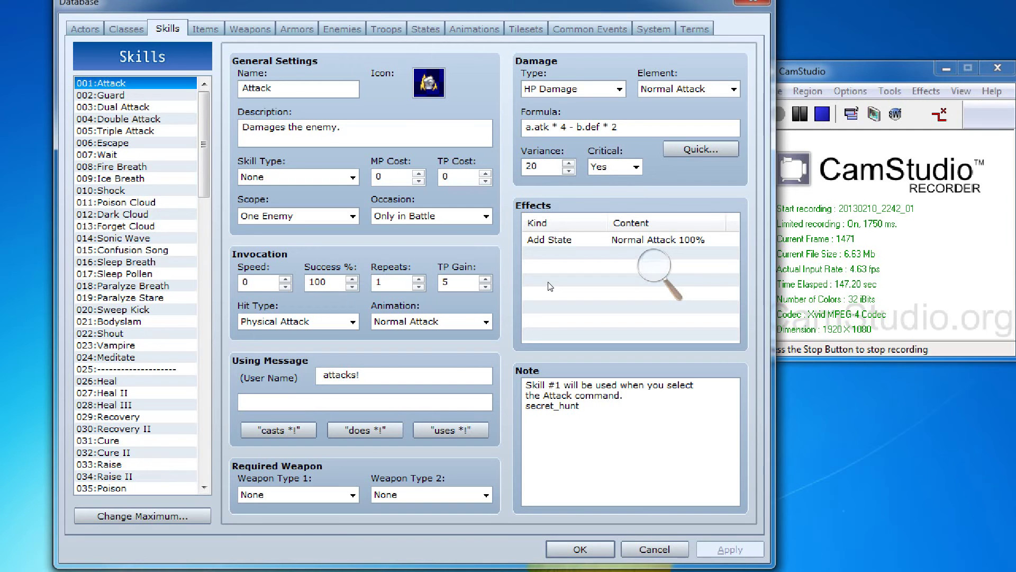
Step: Delete the secret_hunt line from Attack's note and select the 051:Fire skill
{"action": "key", "text": "shift+Home"}
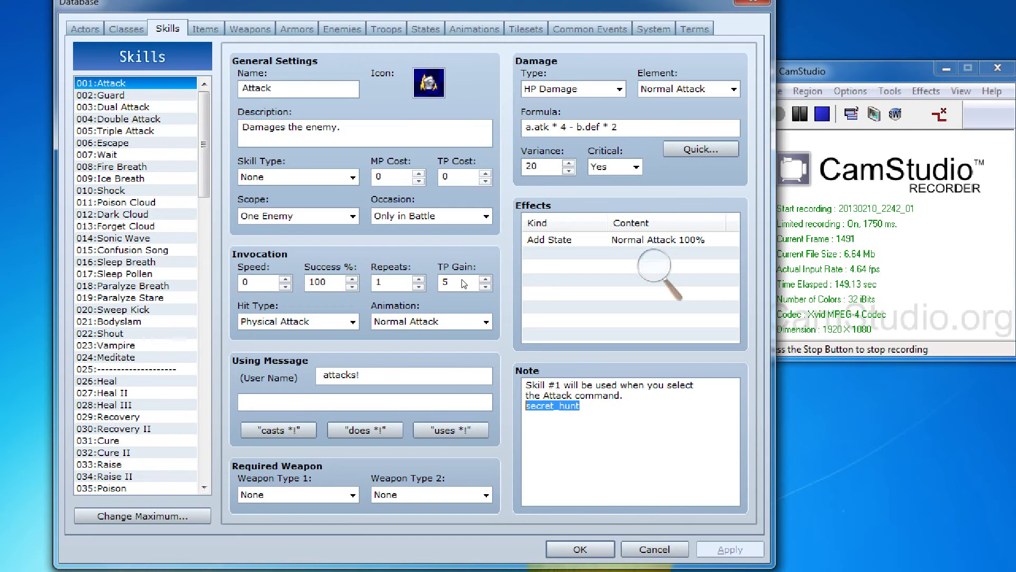
{"action": "key", "text": "Delete"}
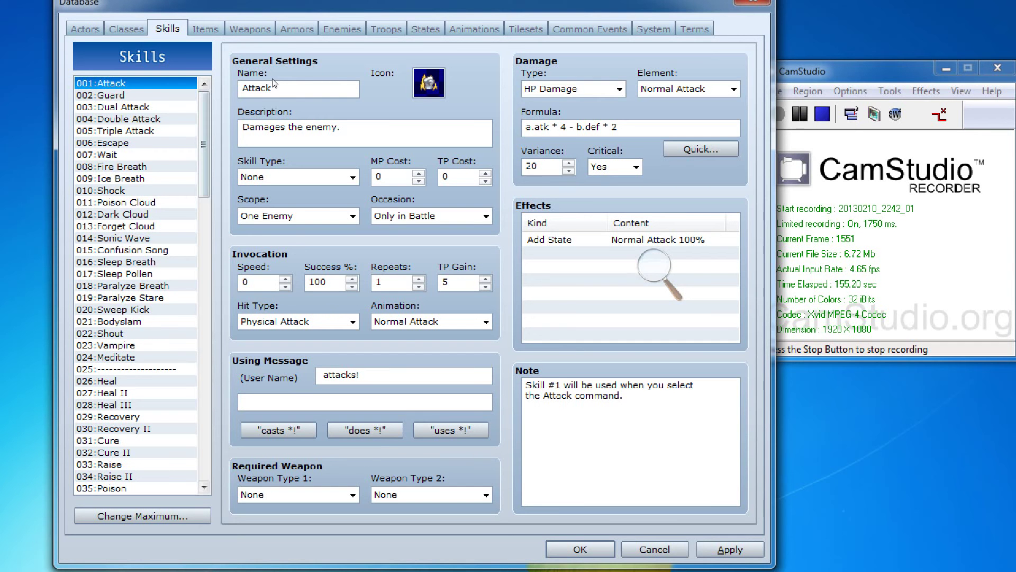
{"action": "scroll", "coordinate": [272, 89], "scroll_direction": "down", "scroll_amount": 5}
{"action": "scroll", "coordinate": [264, 133], "scroll_direction": "down", "scroll_amount": 1}
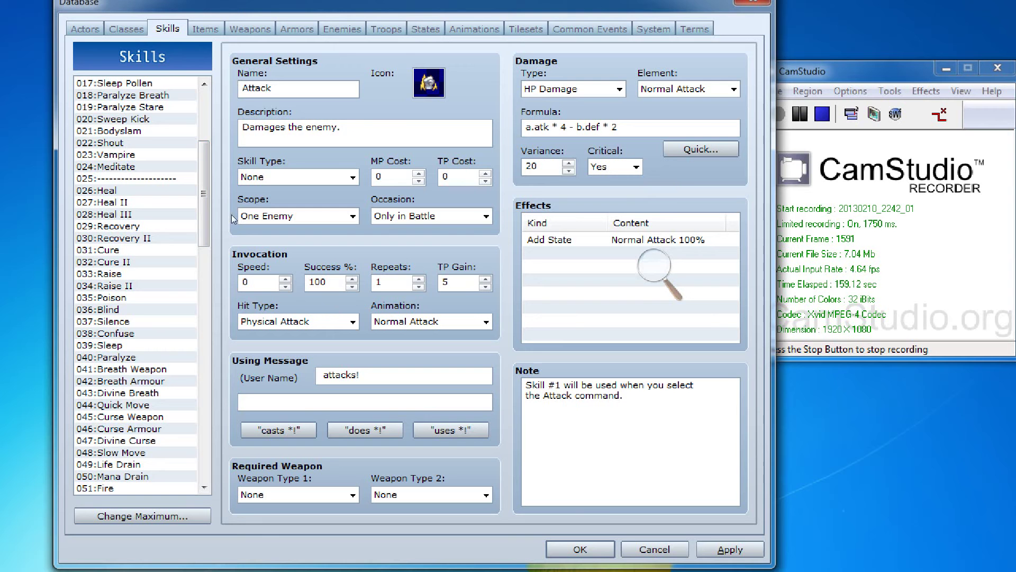
{"action": "scroll", "coordinate": [275, 169], "scroll_direction": "down", "scroll_amount": 3}
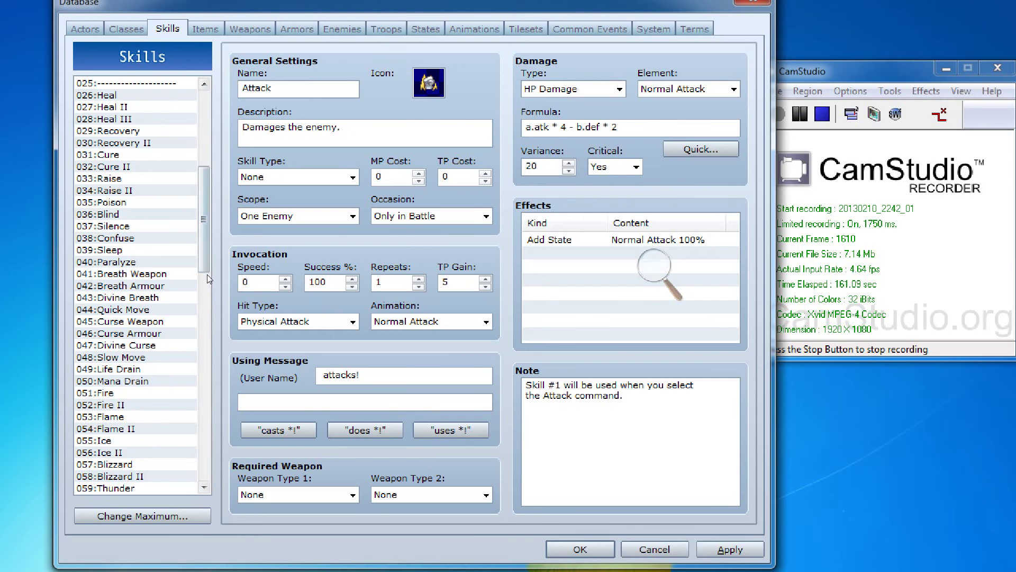
{"action": "left_click", "coordinate": [95, 393]}
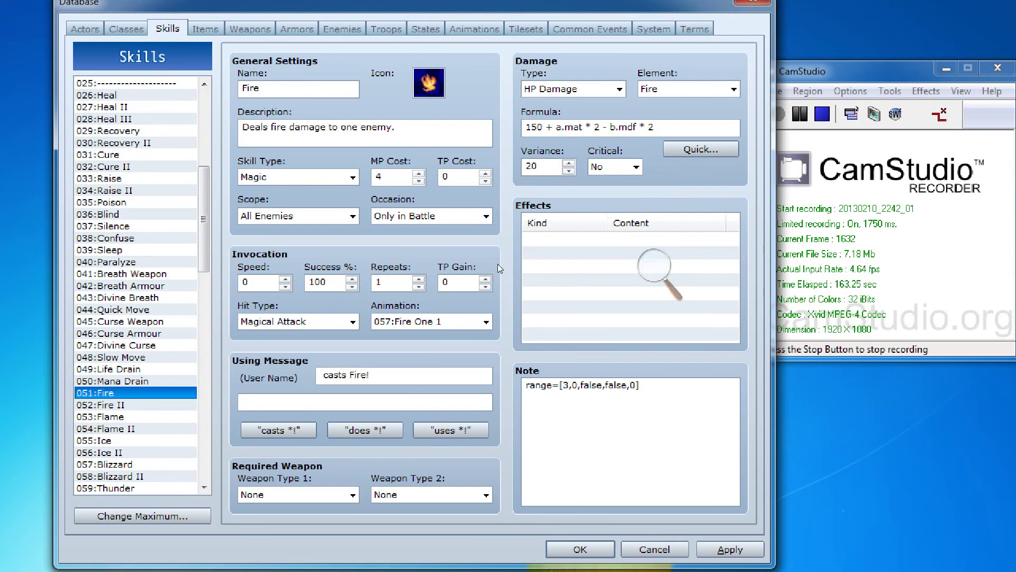
Step: Step through each value of Fire's range= note, then close the Database with OK
{"action": "key", "text": "Tab"}
{"action": "key", "text": "Right"}
{"action": "key", "text": "shift+Right"}
{"action": "key", "text": "shift+Right"}
{"action": "key", "text": "shift+Right"}
{"action": "key", "text": "shift+Right"}
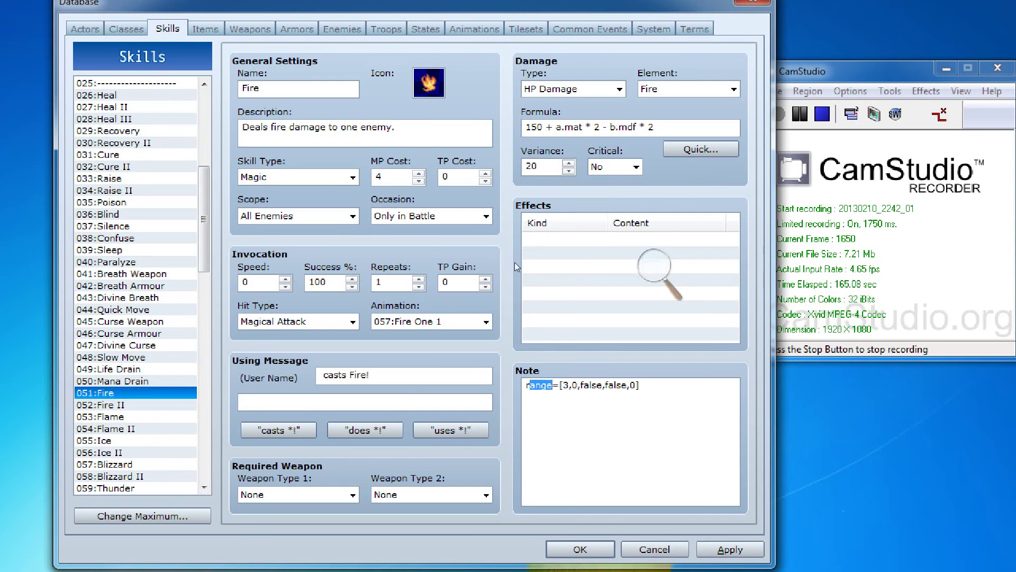
{"action": "key", "text": "Right"}
{"action": "key", "text": "Right"}
{"action": "key", "text": "Right"}
{"action": "key", "text": "Right"}
{"action": "key", "text": "Right"}
{"action": "key", "text": "shift+Right"}
{"action": "key", "text": "Right"}
{"action": "key", "text": "Right"}
{"action": "key", "text": "Right"}
{"action": "key", "text": "Right"}
{"action": "key", "text": "shift+Right"}
{"action": "key", "text": "shift+Right"}
{"action": "key", "text": "shift+Right"}
{"action": "key", "text": "shift+Right"}
{"action": "key", "text": "shift+Right"}
{"action": "key", "text": "shift+Right"}
{"action": "key", "text": "shift+Right"}
{"action": "key", "text": "shift+Right"}
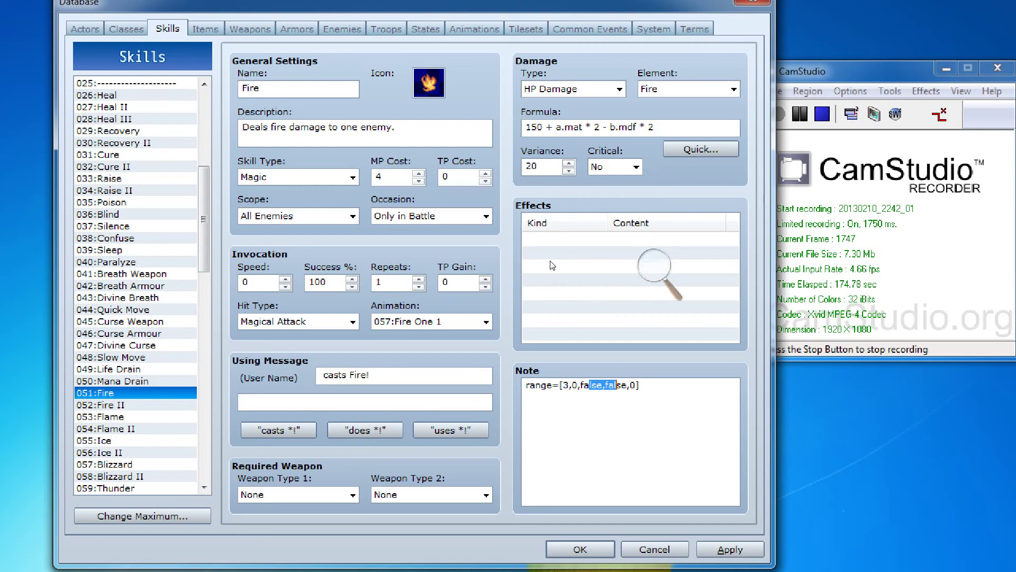
{"action": "key", "text": "Left"}
{"action": "key", "text": "Left"}
{"action": "key", "text": "shift+Right"}
{"action": "key", "text": "shift+Right"}
{"action": "key", "text": "shift+Right"}
{"action": "key", "text": "Right"}
{"action": "key", "text": "Right"}
{"action": "key", "text": "shift+Right"}
{"action": "key", "text": "shift+Right"}
{"action": "key", "text": "shift+Right"}
{"action": "key", "text": "shift+Right"}
{"action": "key", "text": "shift+Right"}
{"action": "key", "text": "Right"}
{"action": "key", "text": "Right"}
{"action": "key", "text": "shift+Right"}
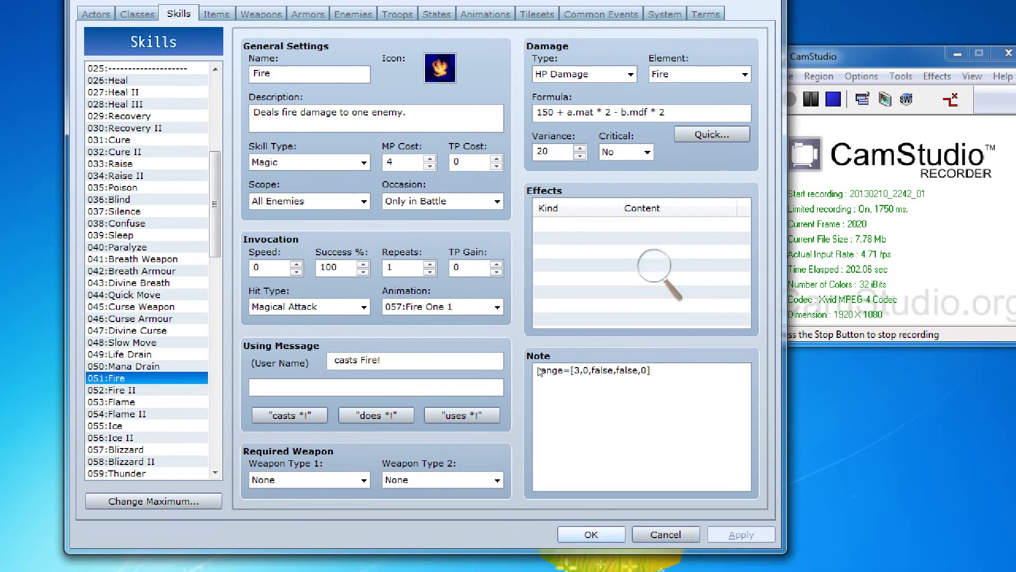
{"action": "left_click", "coordinate": [591, 535]}
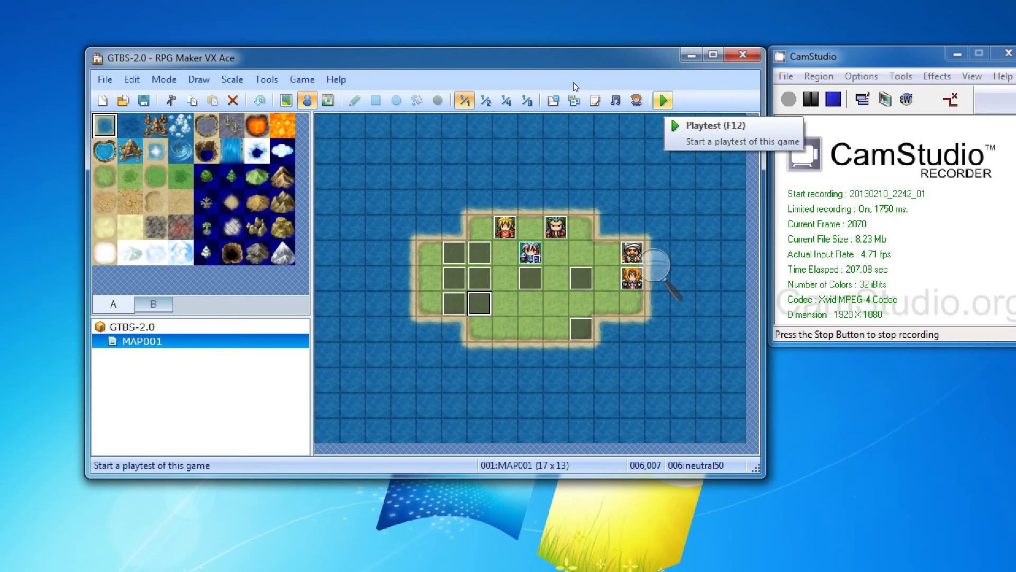
Step: Check the enemy events and the Database's Troops list, then launch a playtest
{"action": "key", "text": "Right"}
{"action": "key", "text": "Right"}
{"action": "key", "text": "Right"}
{"action": "key", "text": "Right"}
{"action": "key", "text": "Up"}
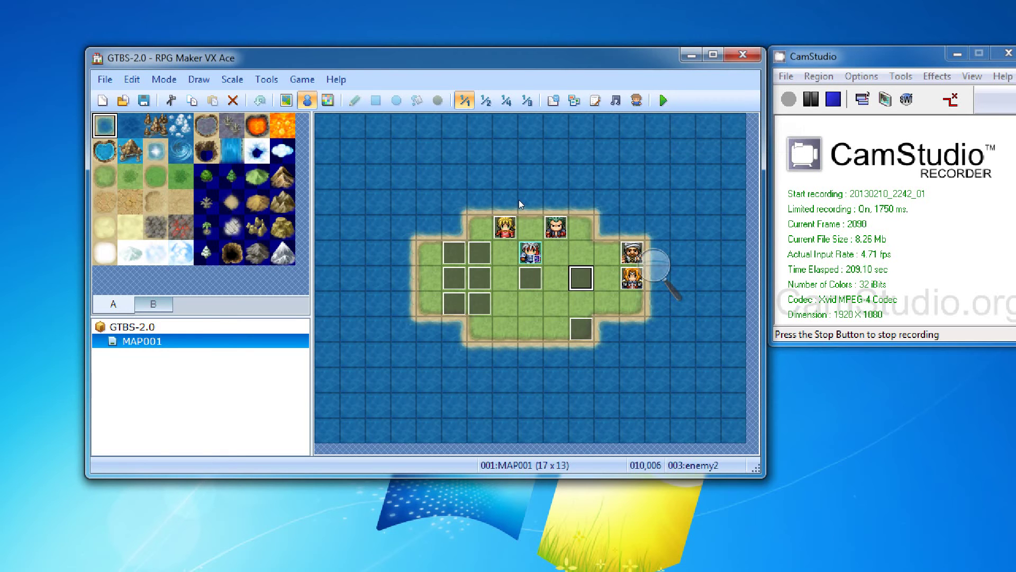
{"action": "key", "text": "Left"}
{"action": "key", "text": "Left"}
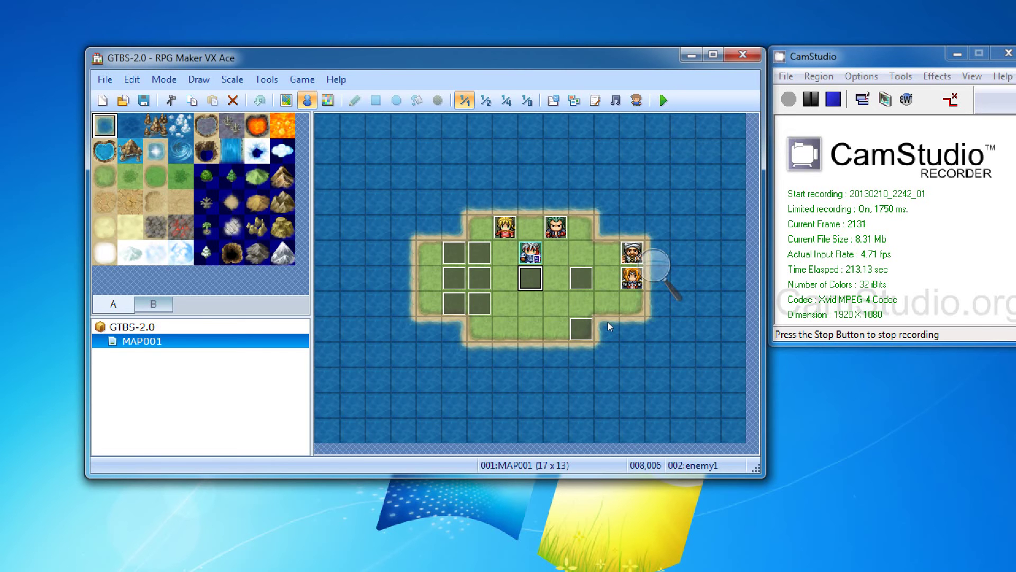
{"action": "left_click", "coordinate": [553, 100]}
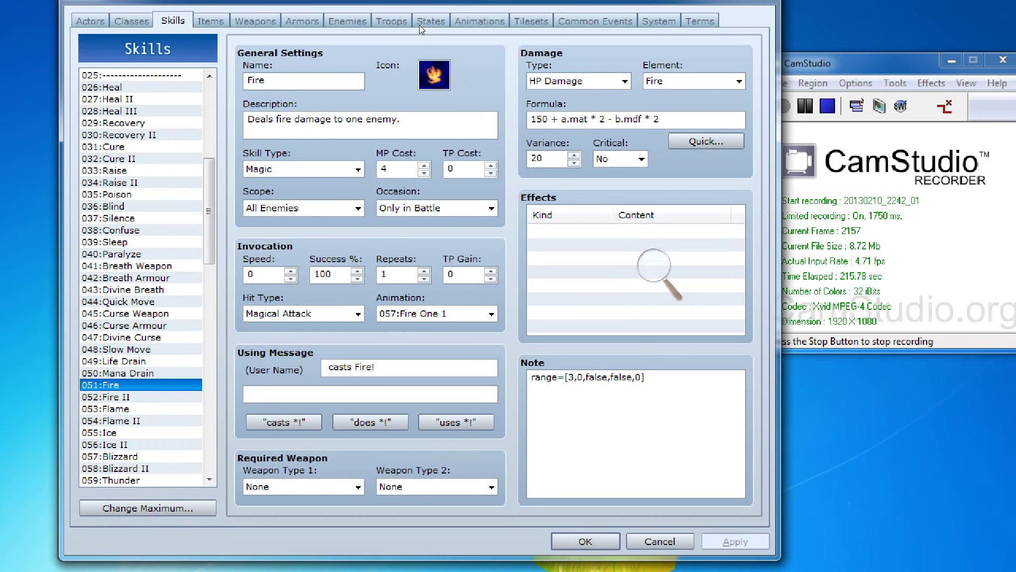
{"action": "left_click", "coordinate": [400, 14]}
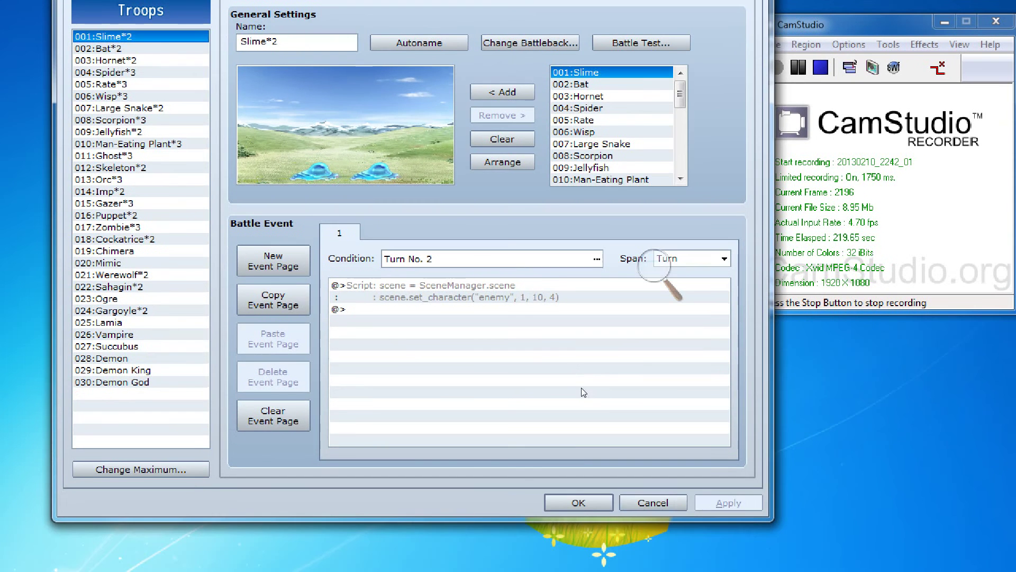
{"action": "left_click", "coordinate": [660, 541]}
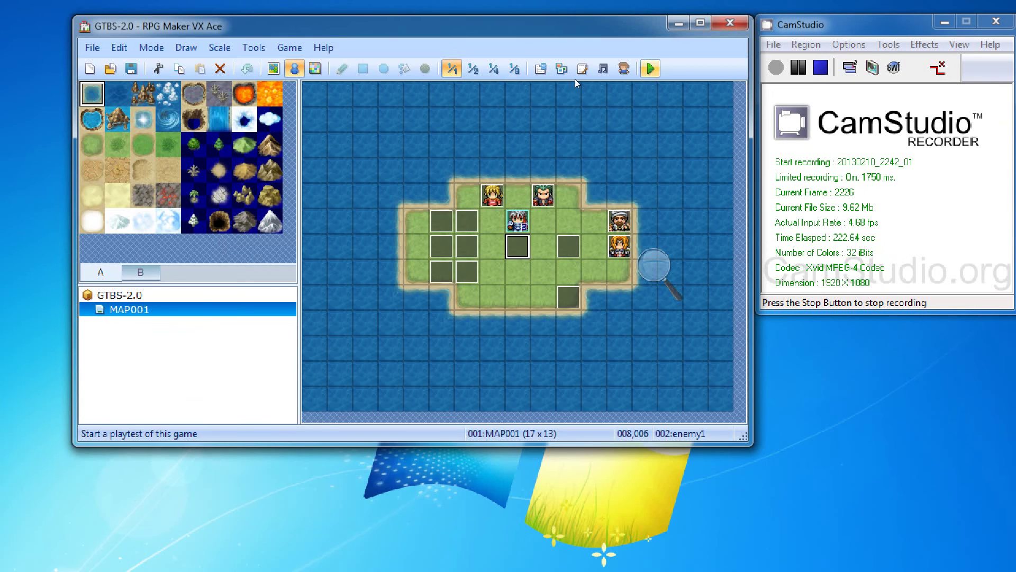
{"action": "left_click", "coordinate": [651, 68]}
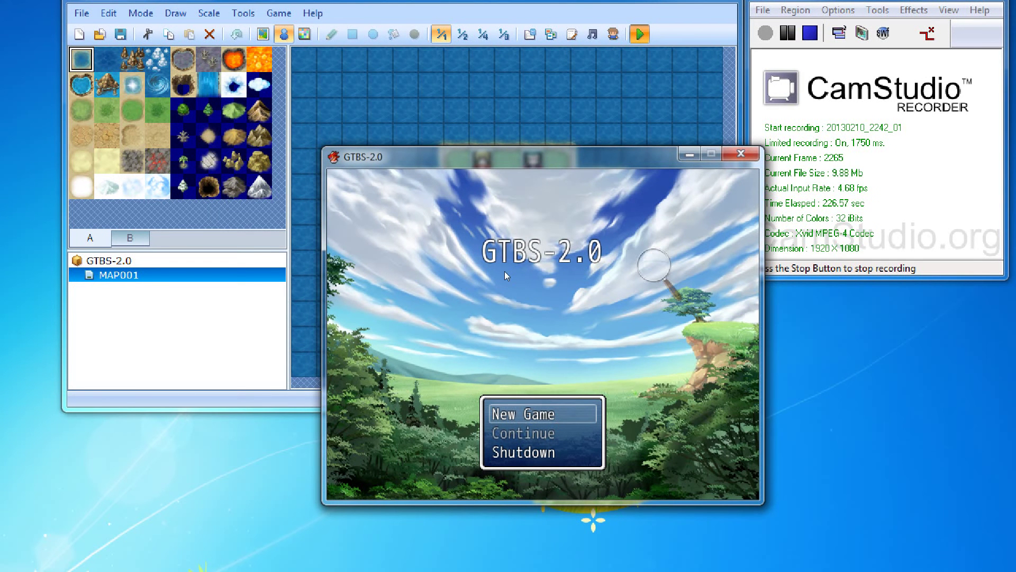
Step: Start a New Game using TBS, place Natalie and Terence, and dismiss the Slime message
{"action": "key", "text": "Return"}
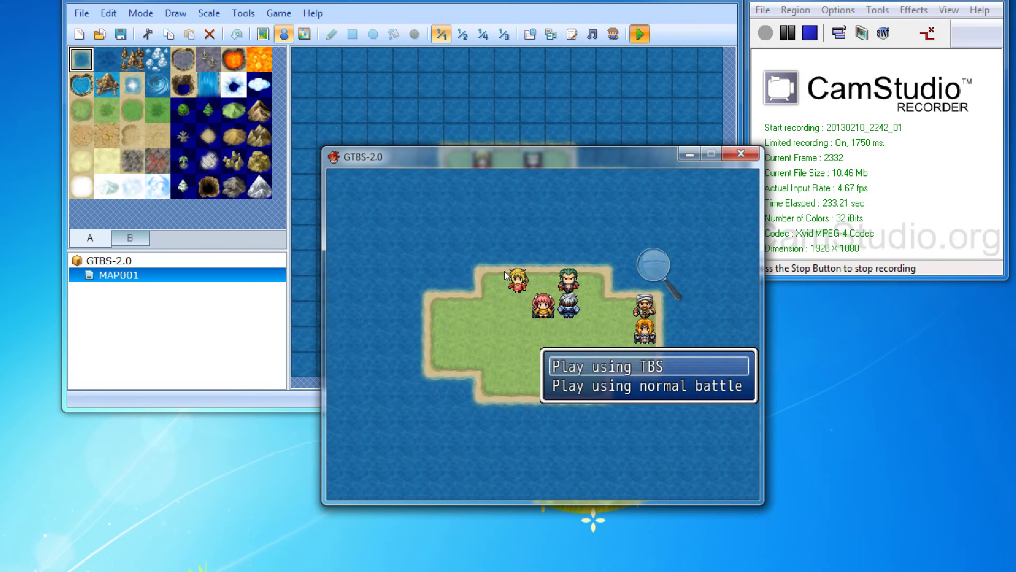
{"action": "key", "text": "Return"}
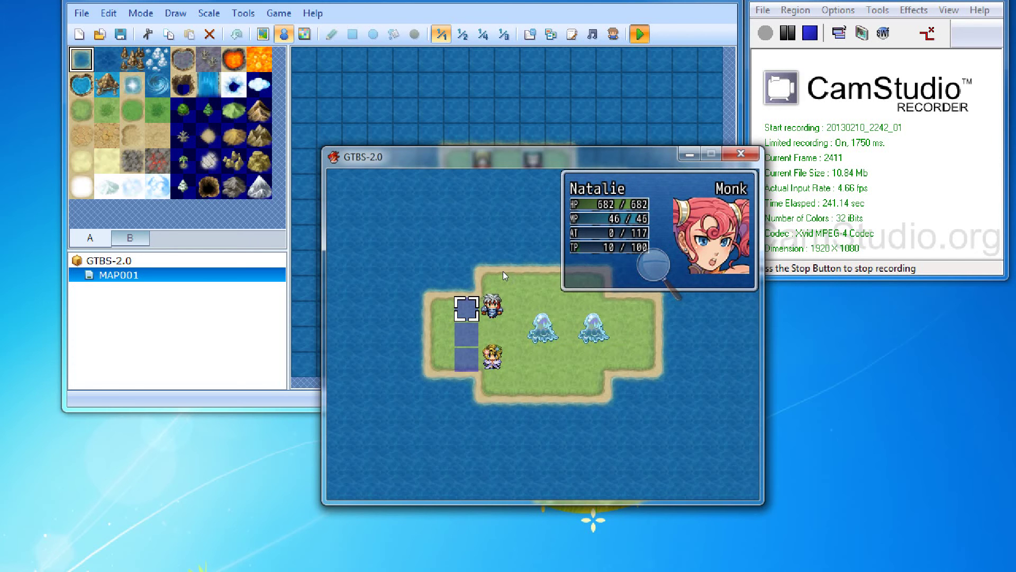
{"action": "key", "text": "Return"}
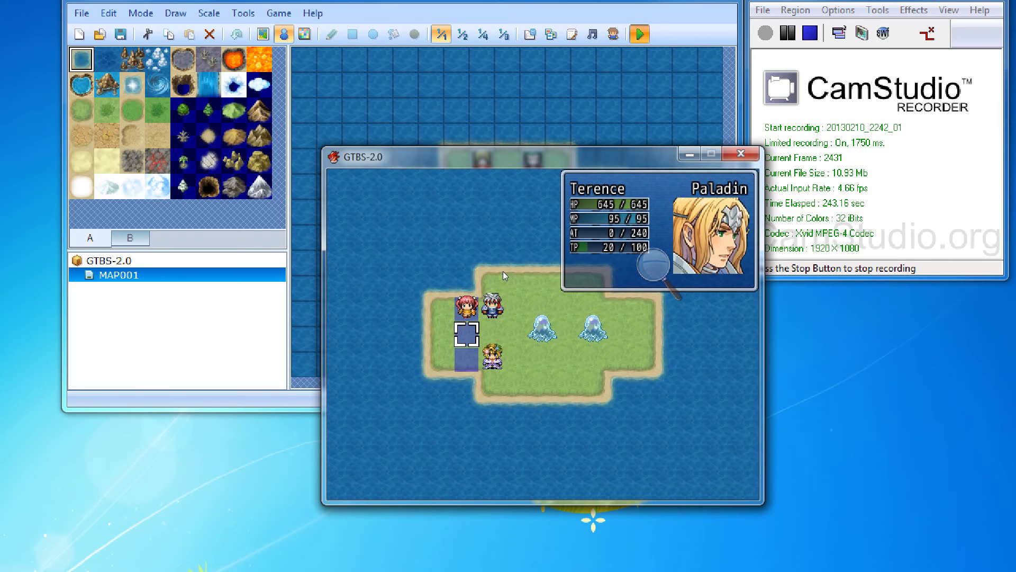
{"action": "key", "text": "Return"}
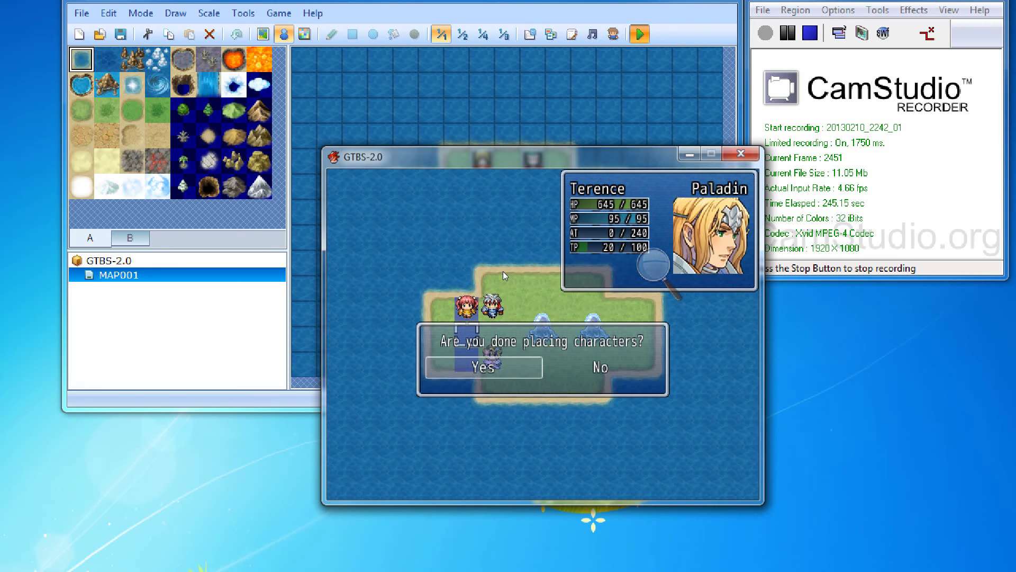
{"action": "key", "text": "Return"}
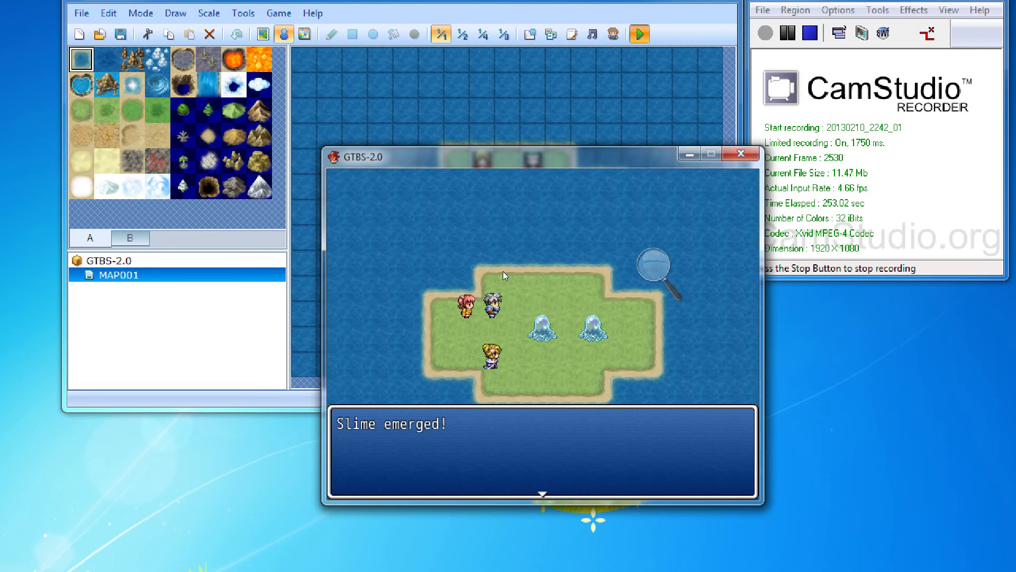
{"action": "key", "text": "Return"}
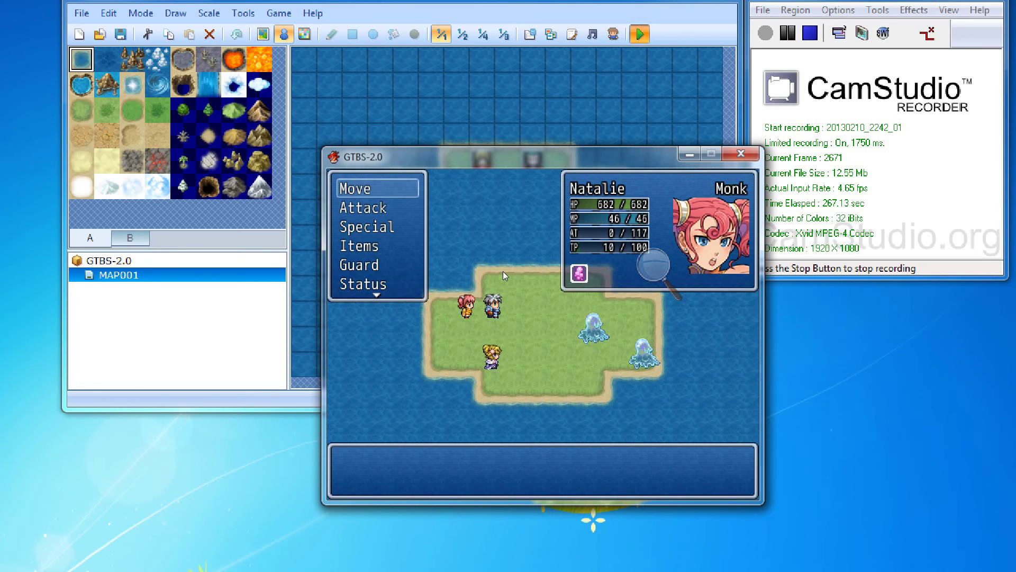
Step: Move Natalie to a tile nearer the slimes without attacking
{"action": "key", "text": "Return"}
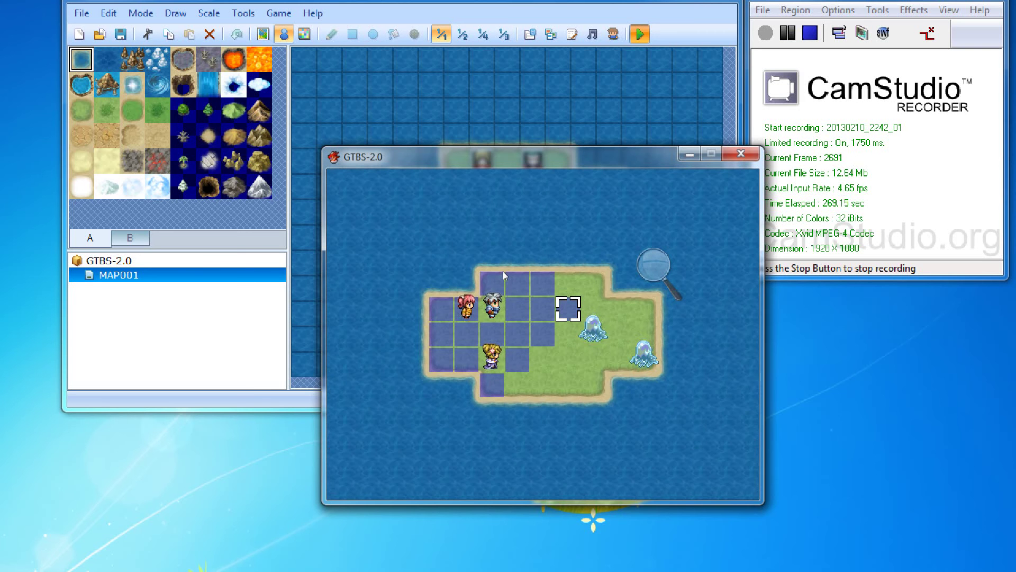
{"action": "key", "text": "Return"}
{"action": "key", "text": "Return"}
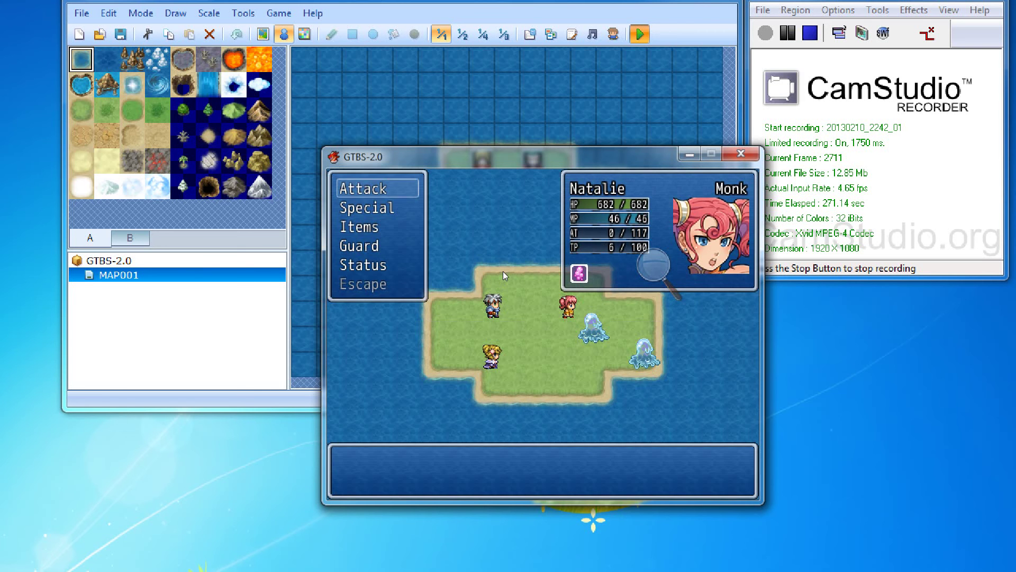
{"action": "key", "text": "Down"}
{"action": "key", "text": "Down"}
{"action": "key", "text": "Down"}
{"action": "key", "text": "Return"}
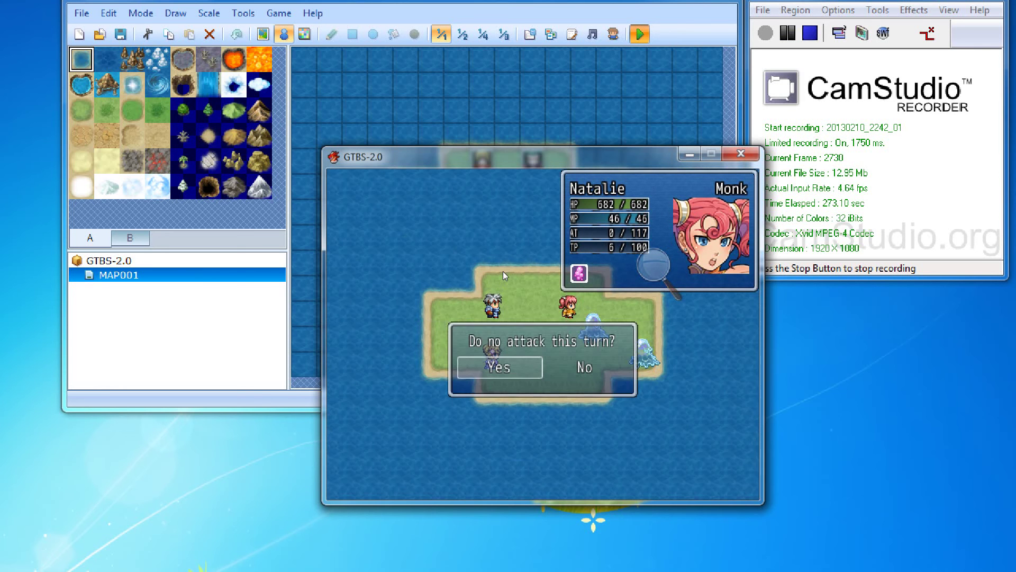
{"action": "key", "text": "Return"}
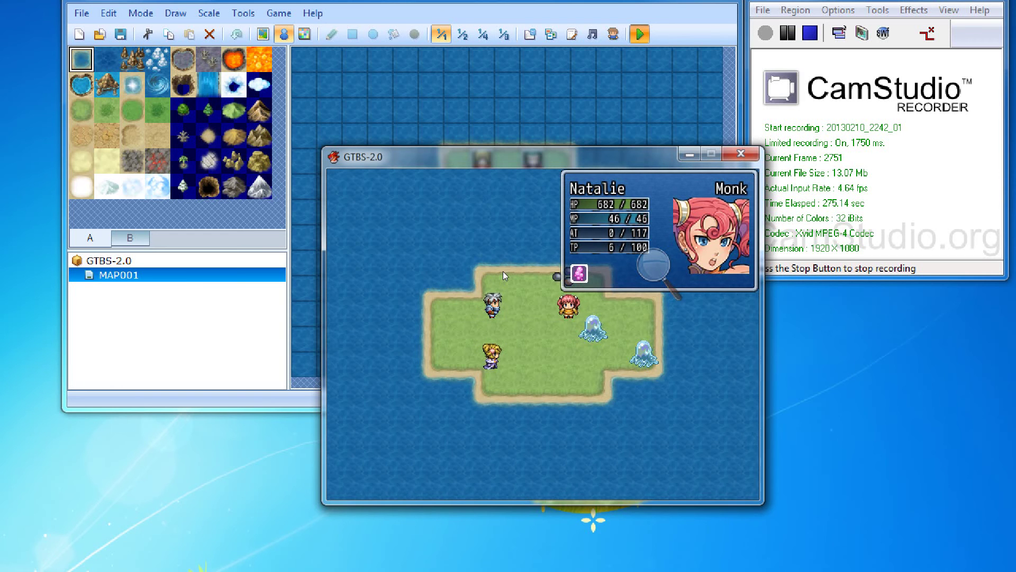
Step: Check Natalie's Status screen and display her special skill's red attack range
{"action": "key", "text": "Return"}
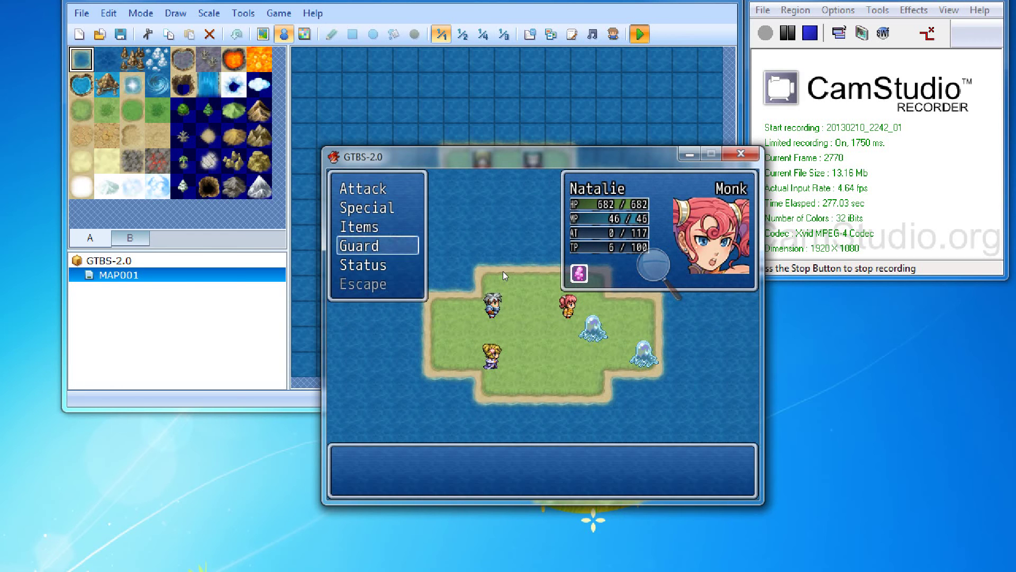
{"action": "key", "text": "Down"}
{"action": "key", "text": "Return"}
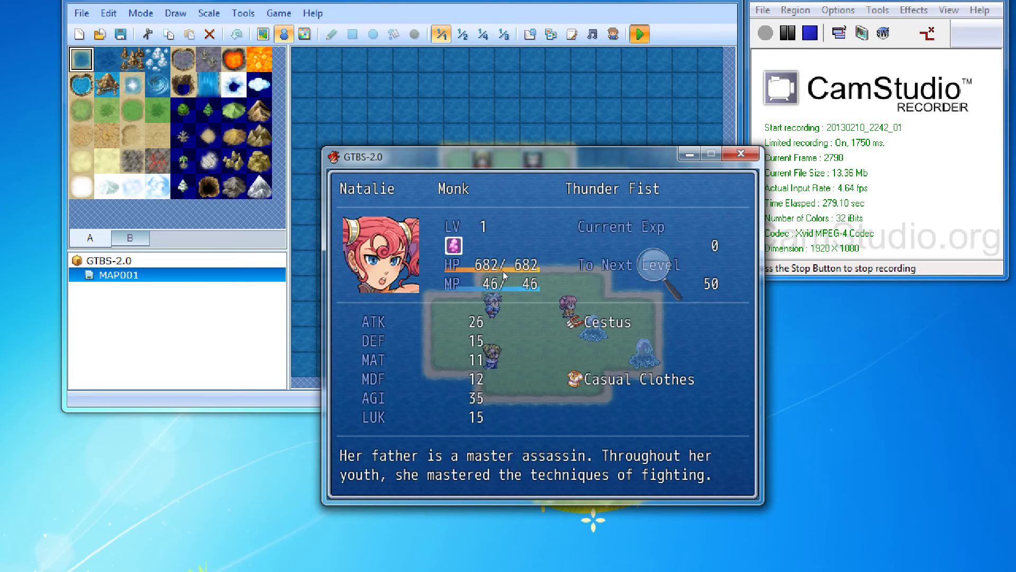
{"action": "key", "text": "Escape"}
{"action": "key", "text": "Up"}
{"action": "key", "text": "Up"}
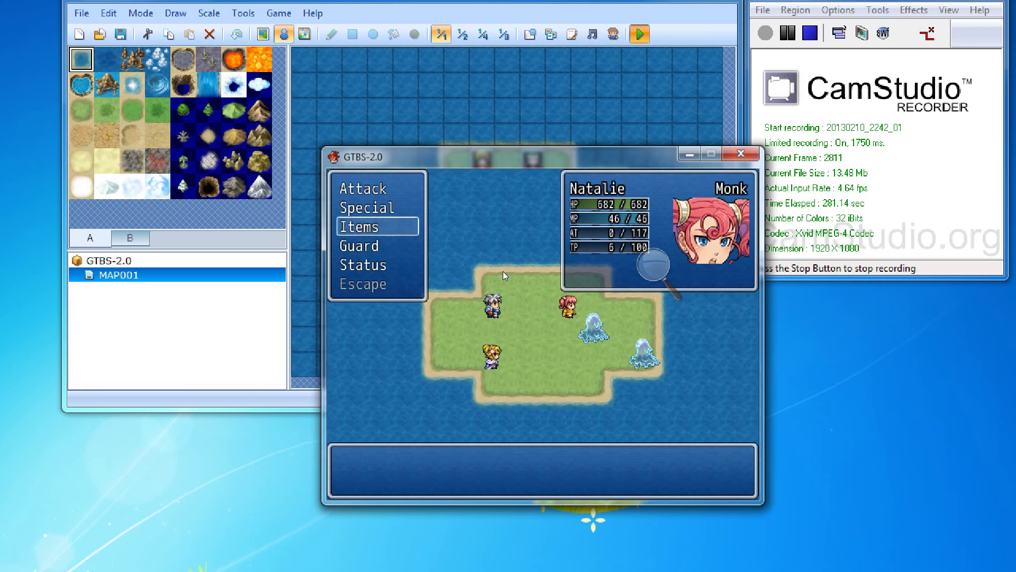
{"action": "key", "text": "Up"}
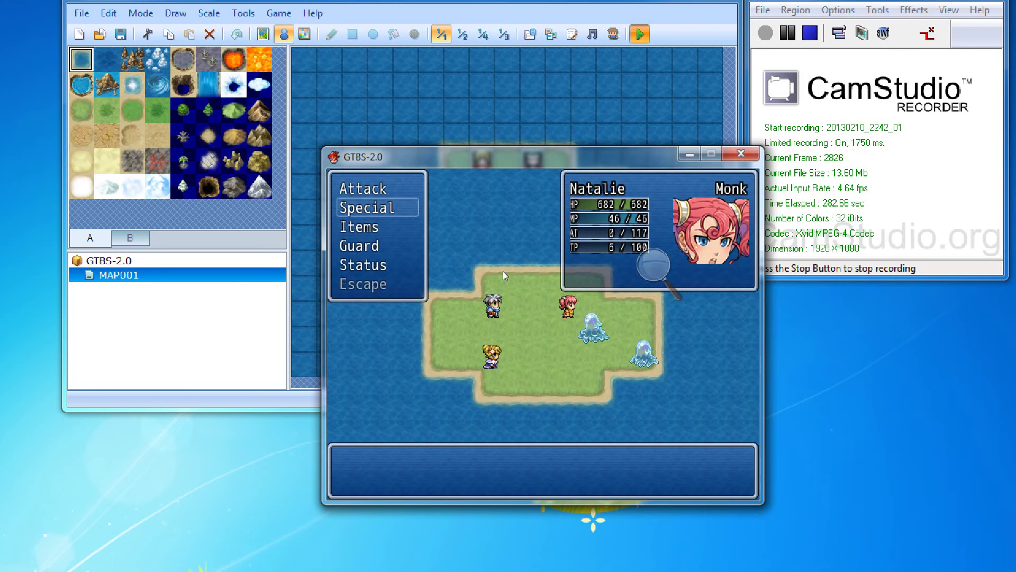
{"action": "key", "text": "Up"}
{"action": "key", "text": "Return"}
Step: Sweep the target across her attack range, then have Natalie Guard to end her turn
{"action": "key", "text": "Up"}
{"action": "key", "text": "Down"}
{"action": "key", "text": "Up"}
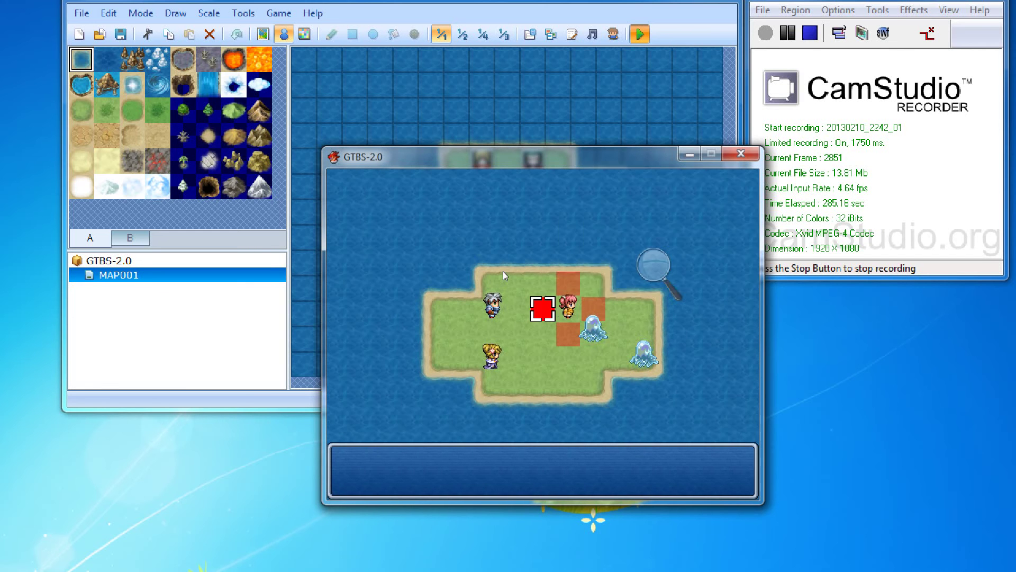
{"action": "key", "text": "Down"}
{"action": "key", "text": "Up"}
{"action": "key", "text": "Right"}
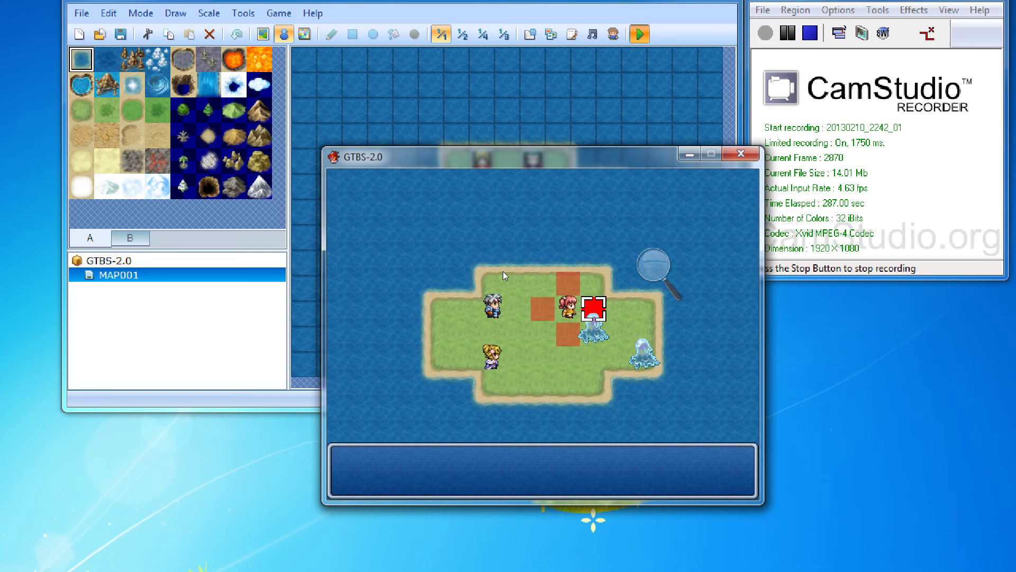
{"action": "key", "text": "Escape"}
{"action": "key", "text": "Down"}
{"action": "key", "text": "Down"}
{"action": "key", "text": "Return"}
{"action": "key", "text": "Return"}
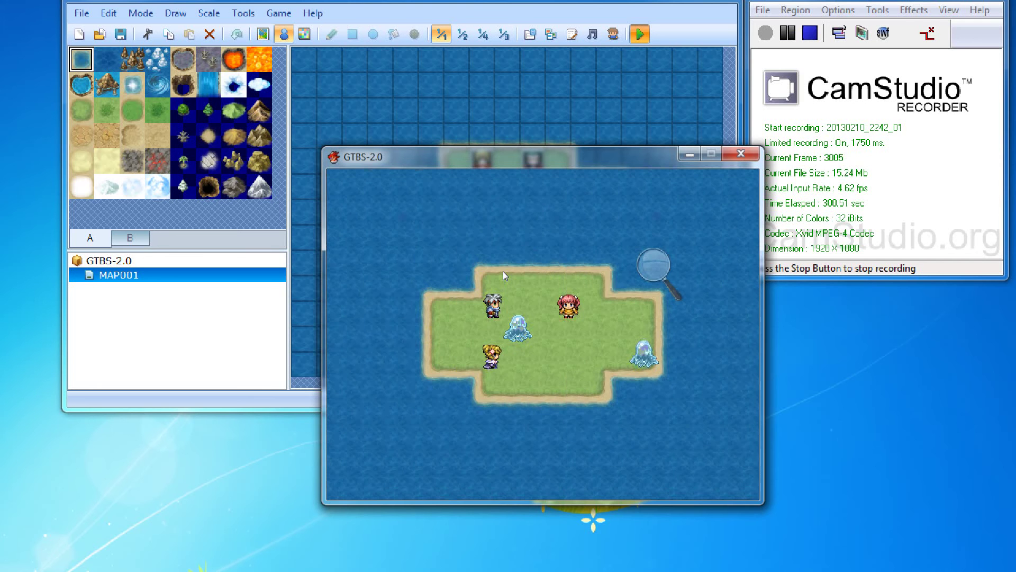
Step: Move Eric to the tile beside the left slime, paying 3 TP
{"action": "key", "text": "Return"}
{"action": "key", "text": "Down"}
{"action": "key", "text": "Down"}
{"action": "key", "text": "Right"}
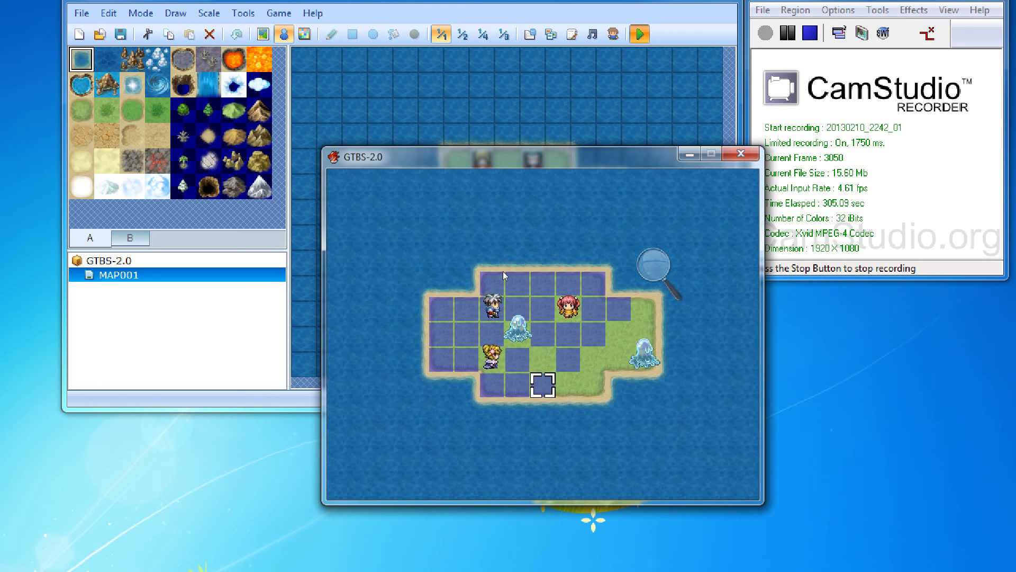
{"action": "key", "text": "Up"}
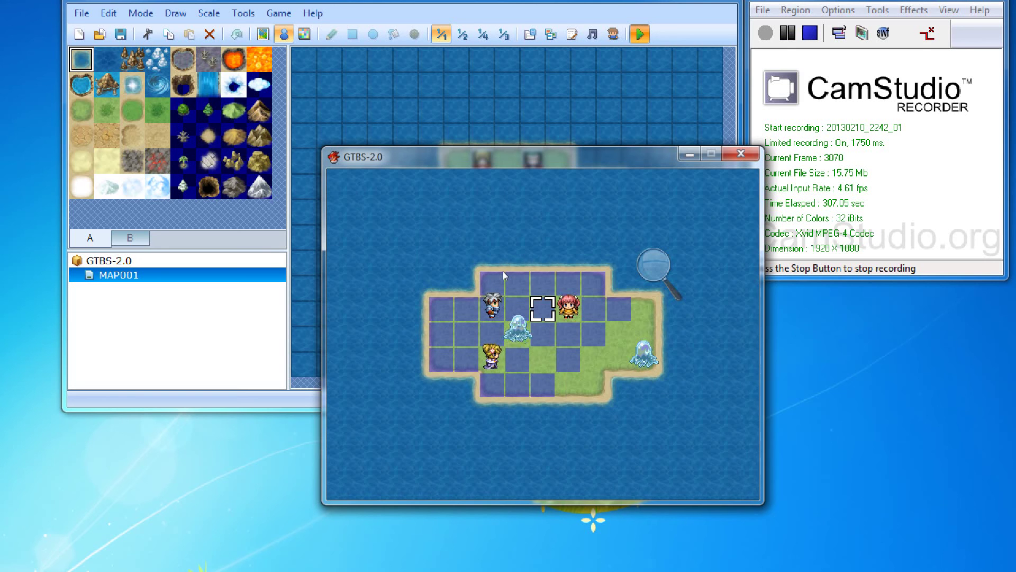
{"action": "key", "text": "Right"}
{"action": "key", "text": "Down"}
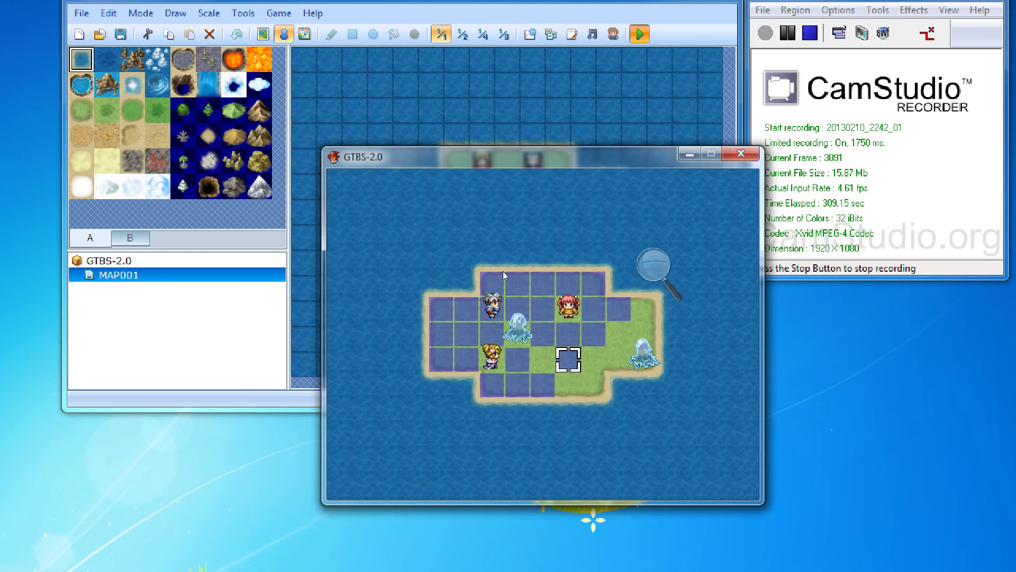
{"action": "key", "text": "Up"}
{"action": "key", "text": "Up"}
{"action": "key", "text": "Left"}
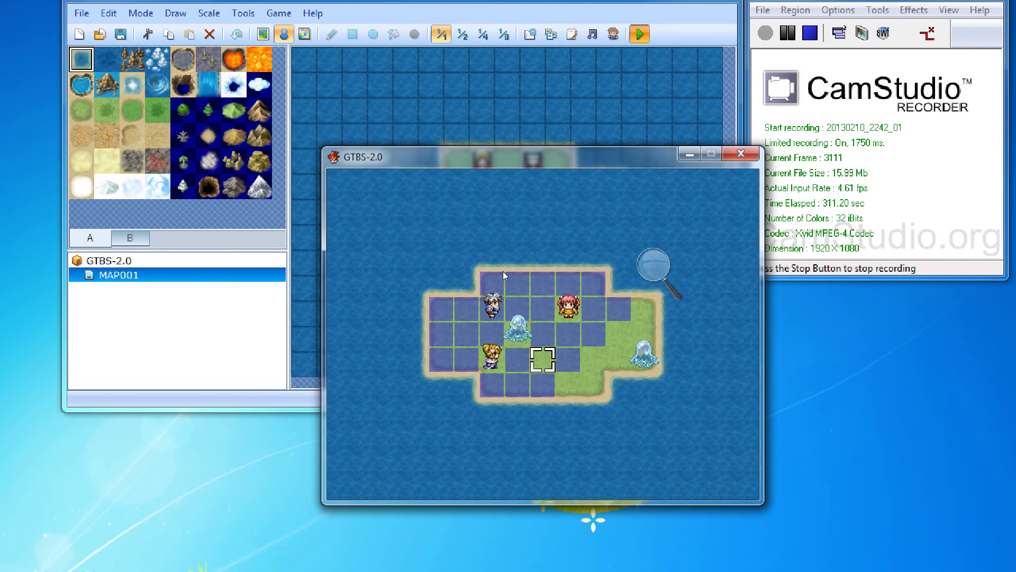
{"action": "key", "text": "Return"}
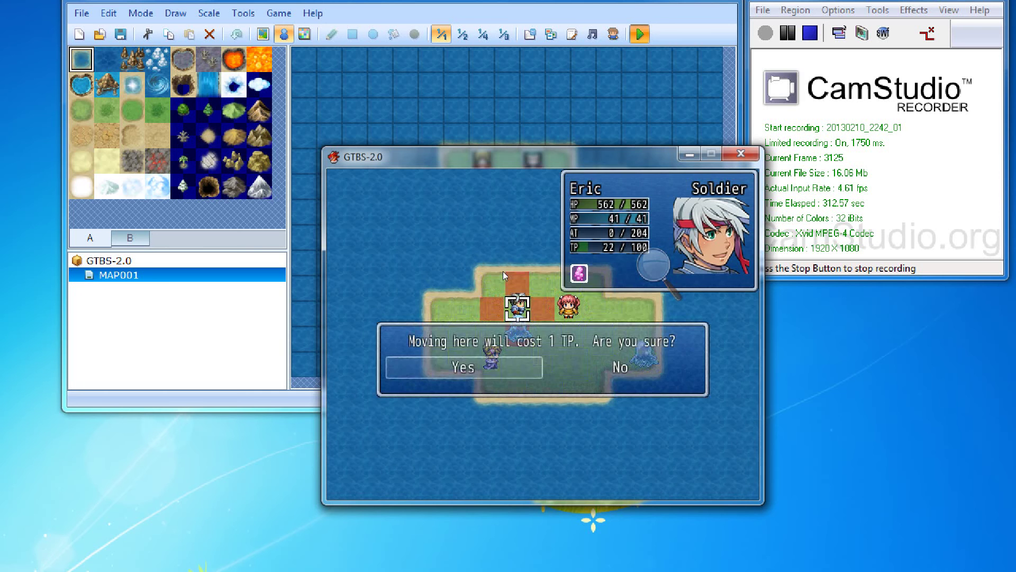
{"action": "key", "text": "Escape"}
{"action": "key", "text": "Down"}
{"action": "key", "text": "Return"}
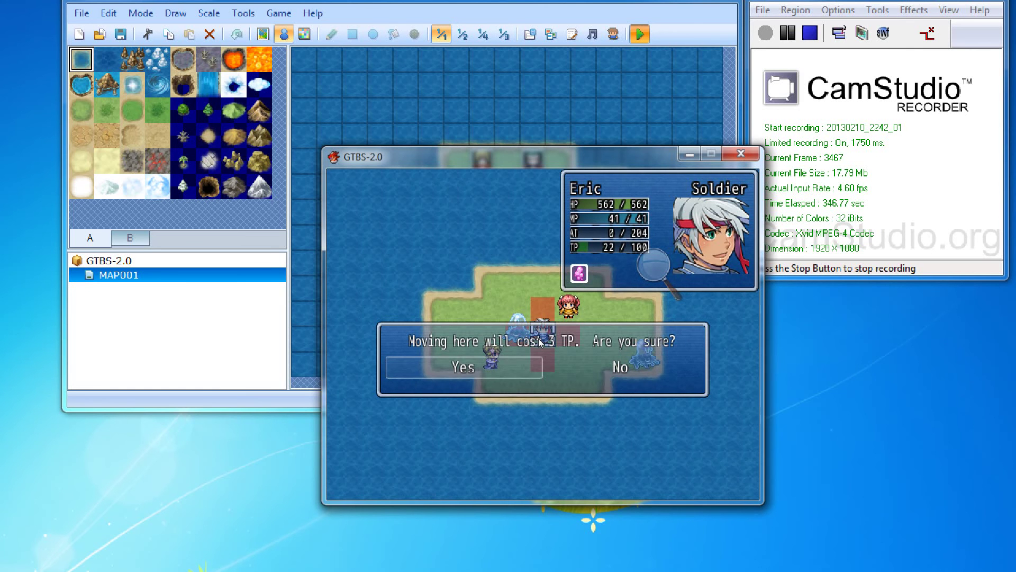
{"action": "key", "text": "Return"}
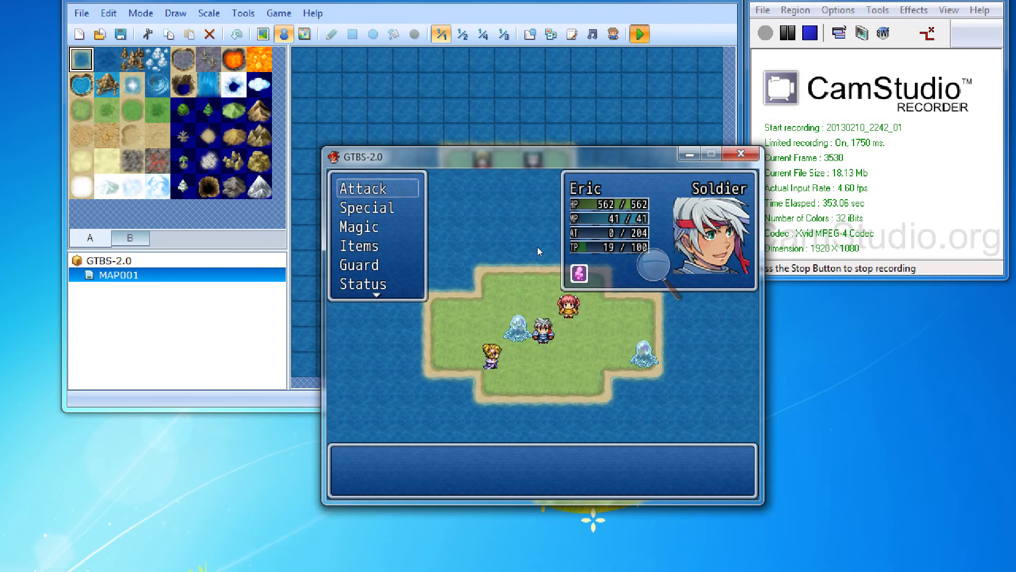
Step: Have Eric attack the left slime and end his turn
{"action": "key", "text": "Down"}
{"action": "key", "text": "Down"}
{"action": "key", "text": "Return"}
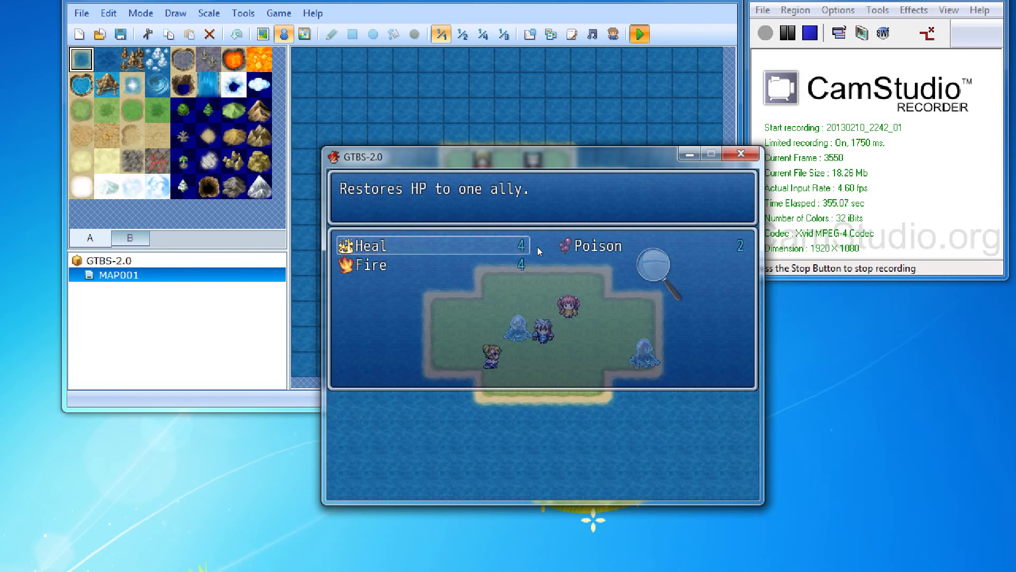
{"action": "key", "text": "Escape"}
{"action": "key", "text": "Up"}
{"action": "key", "text": "Up"}
{"action": "key", "text": "Return"}
{"action": "key", "text": "Left"}
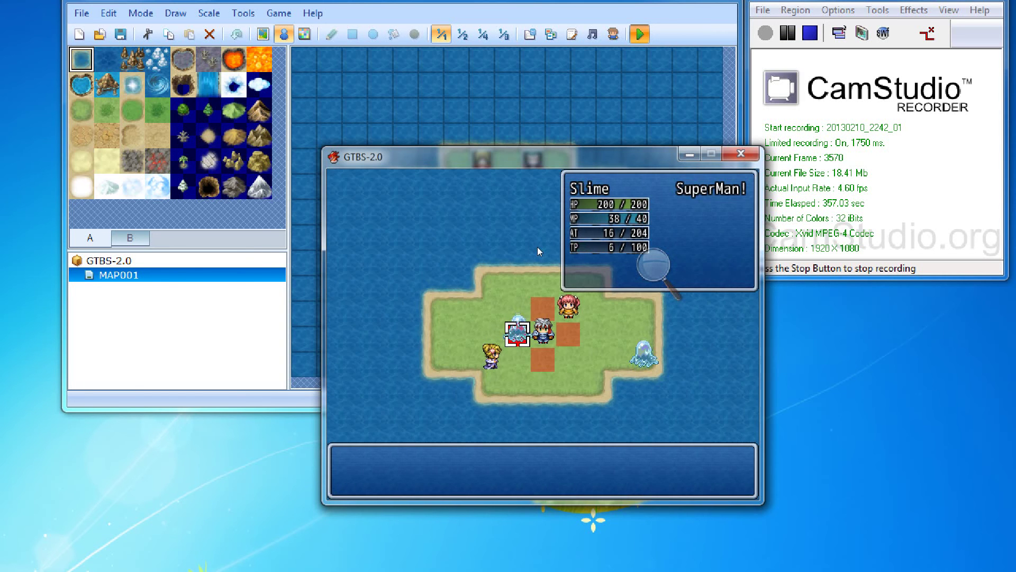
{"action": "key", "text": "Return"}
{"action": "key", "text": "Return"}
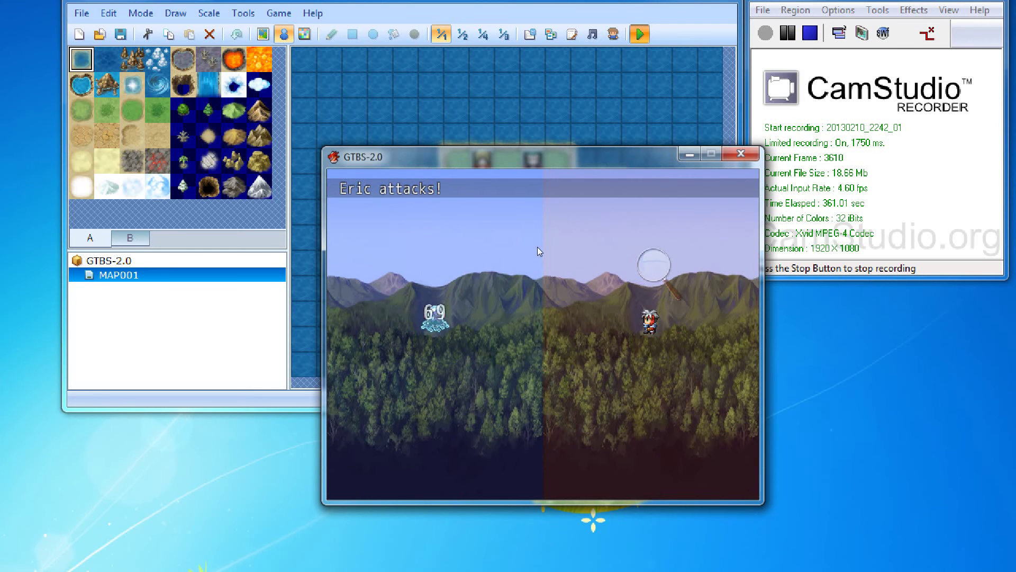
{"action": "key", "text": "Return"}
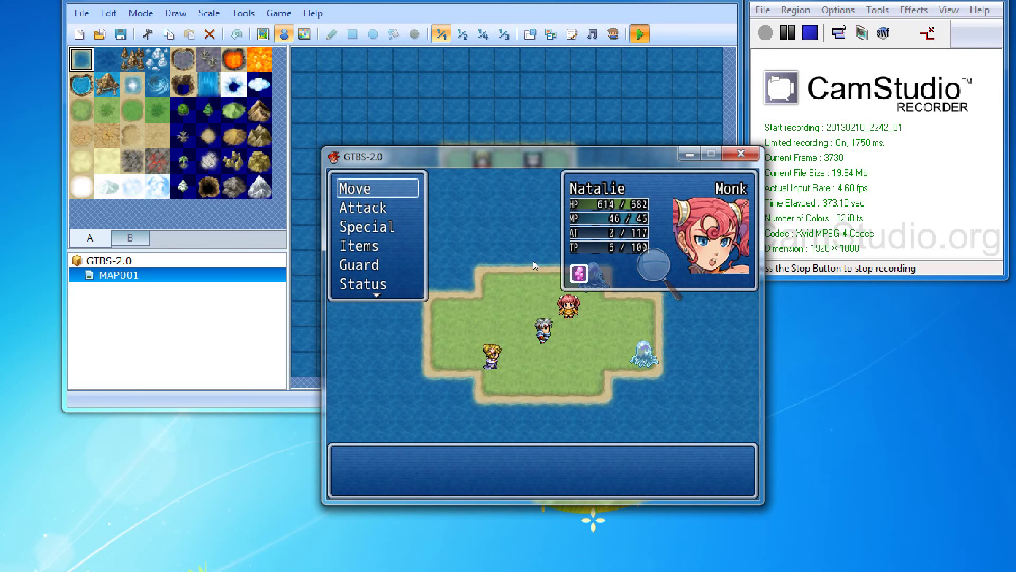
Step: Move Natalie up one tile and attack the Slime, ending her turn
{"action": "key", "text": "Return"}
{"action": "key", "text": "Up"}
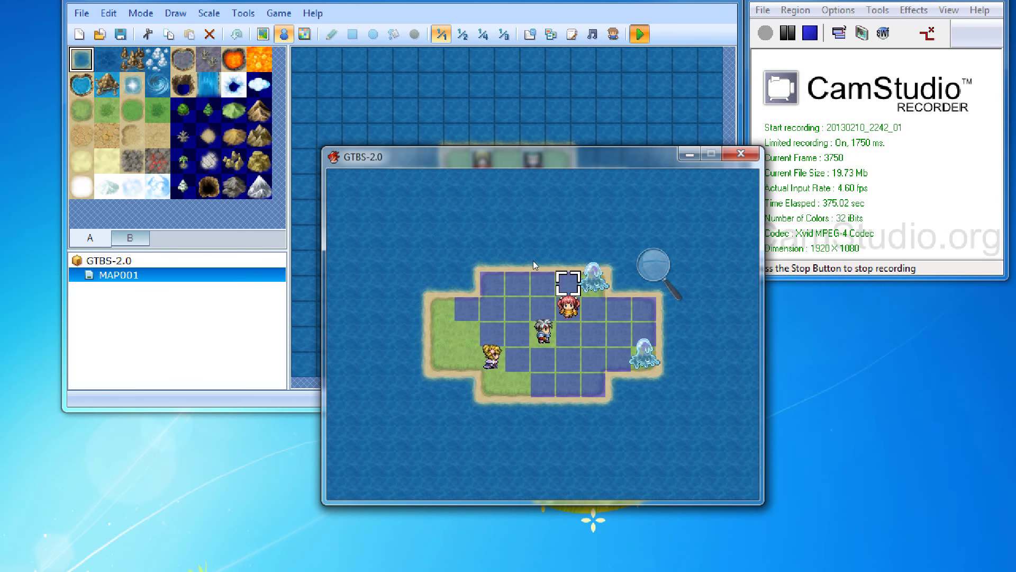
{"action": "key", "text": "Return"}
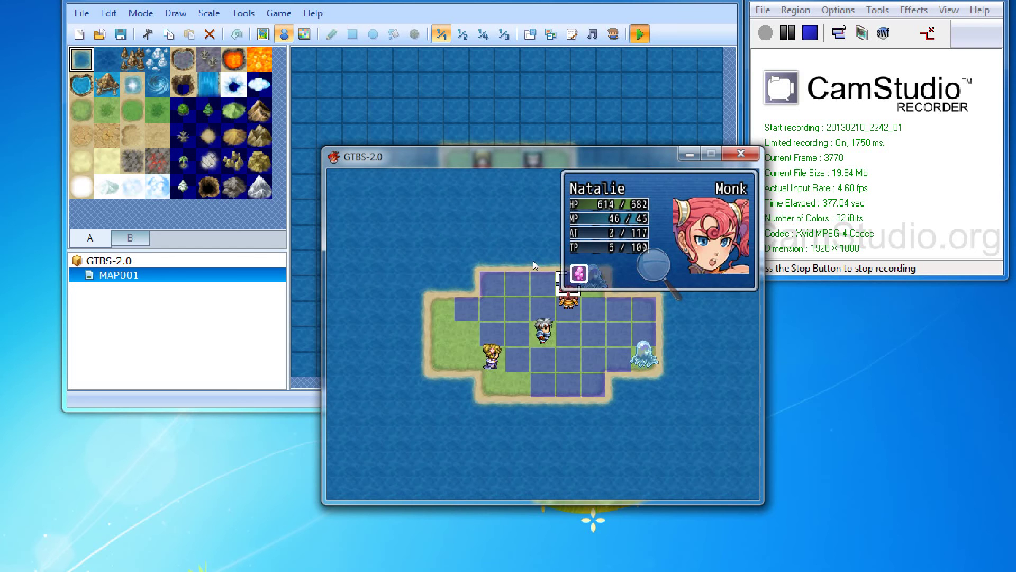
{"action": "key", "text": "Return"}
{"action": "key", "text": "Right"}
{"action": "key", "text": "Return"}
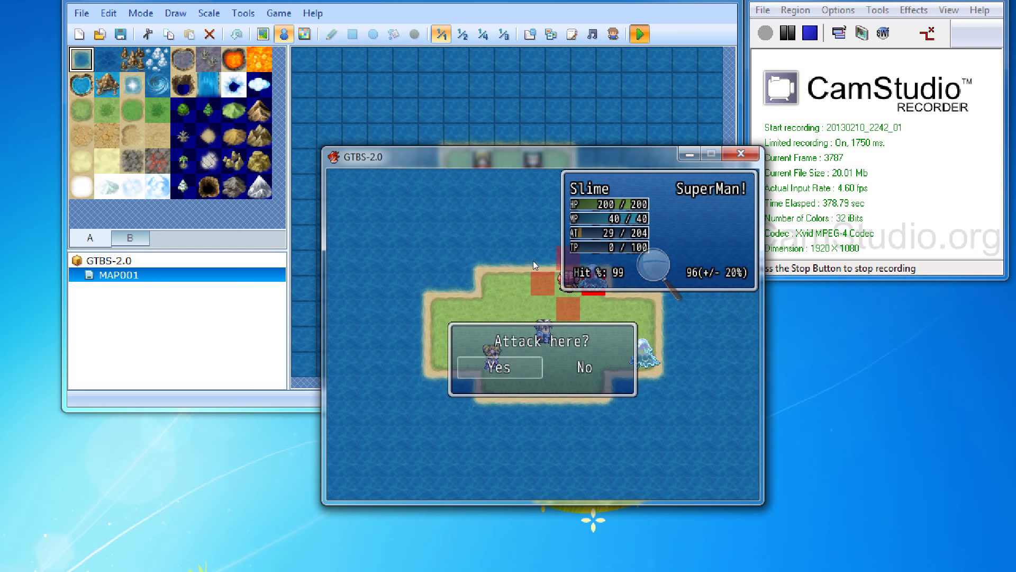
{"action": "key", "text": "Return"}
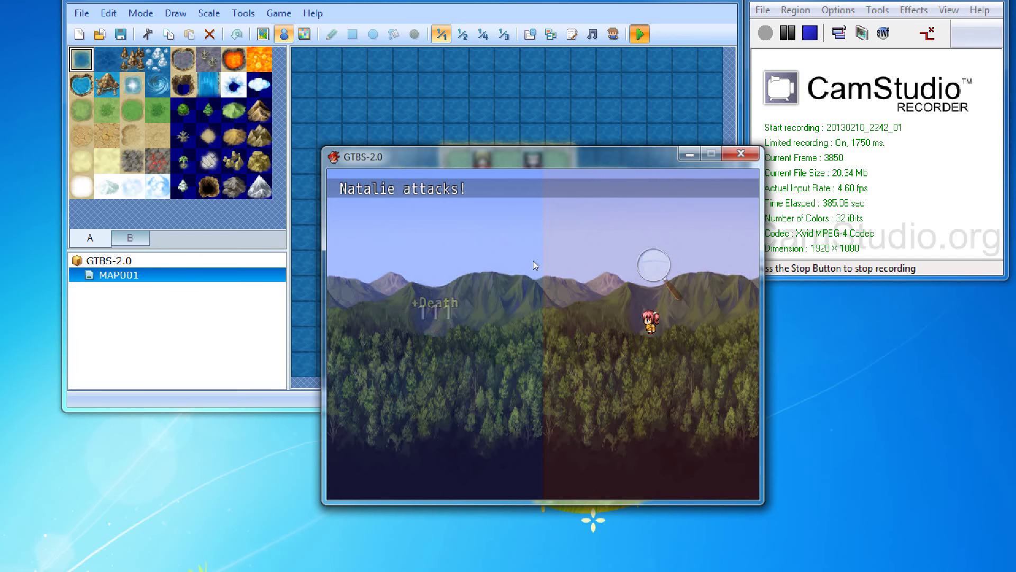
{"action": "key", "text": "Return"}
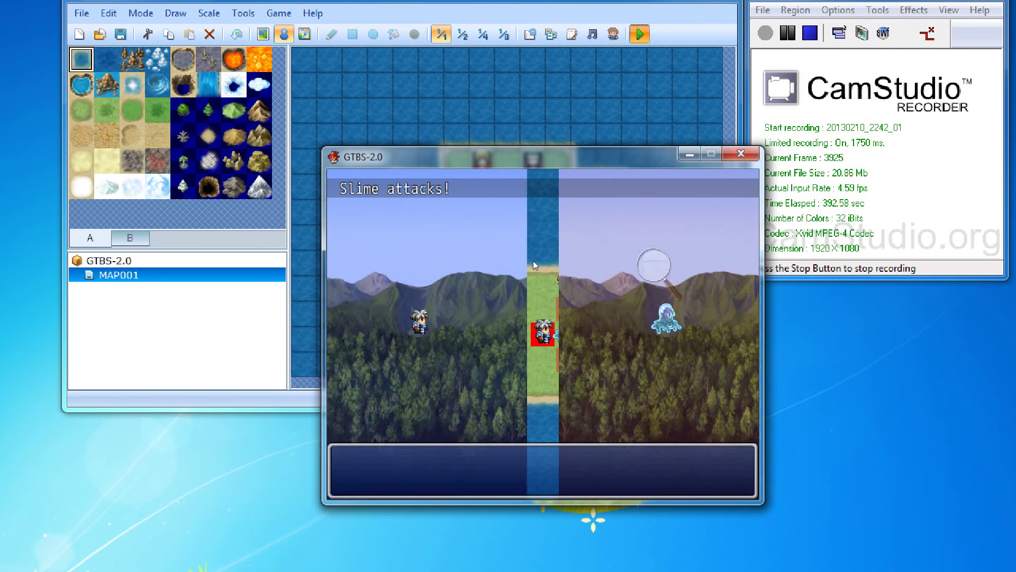
Step: Move Natalie beside the Slime for 3 TP and attack it again
{"action": "key", "text": "Return"}
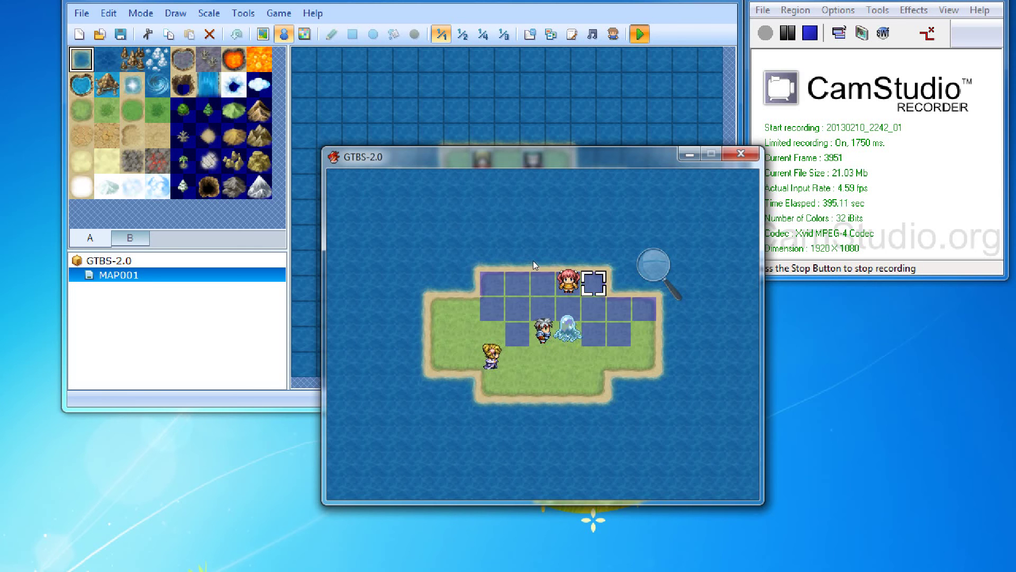
{"action": "key", "text": "Right"}
{"action": "key", "text": "Down"}
{"action": "key", "text": "Down"}
{"action": "key", "text": "Return"}
{"action": "key", "text": "Return"}
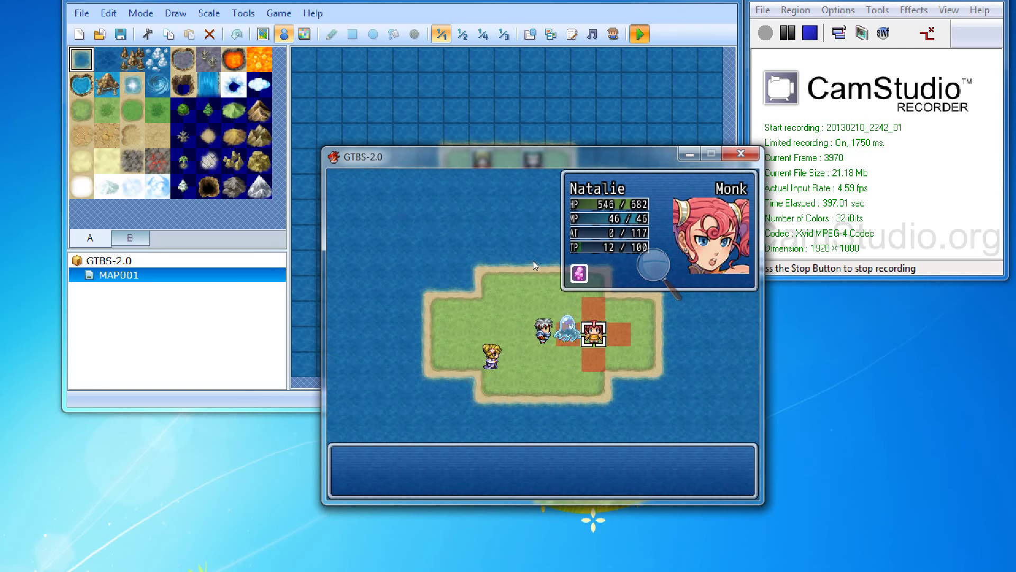
{"action": "key", "text": "Return"}
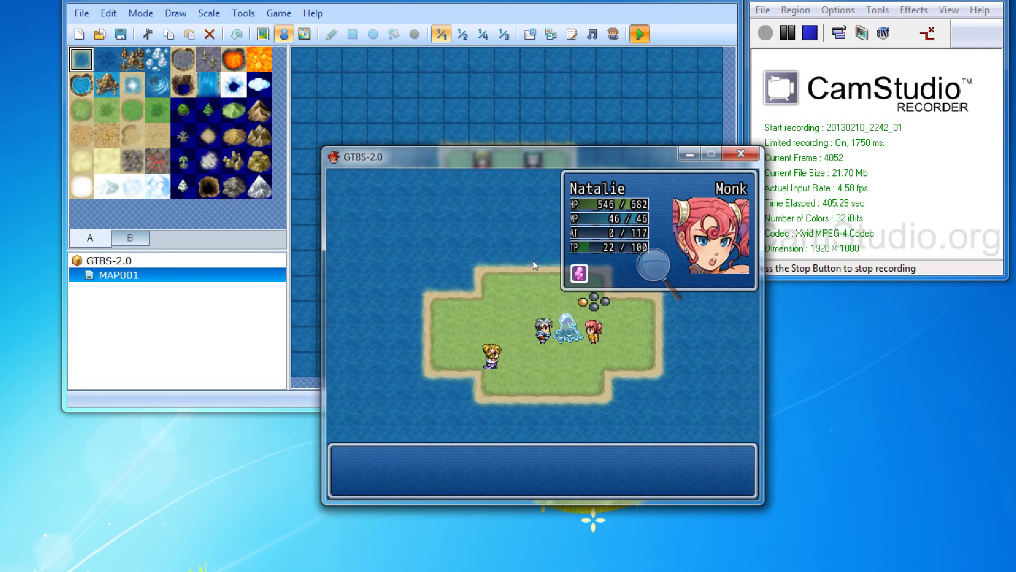
Step: Move Eric one tile down-right to below the Slime, accepting the 3 TP cost
{"action": "key", "text": "Return"}
{"action": "key", "text": "Escape"}
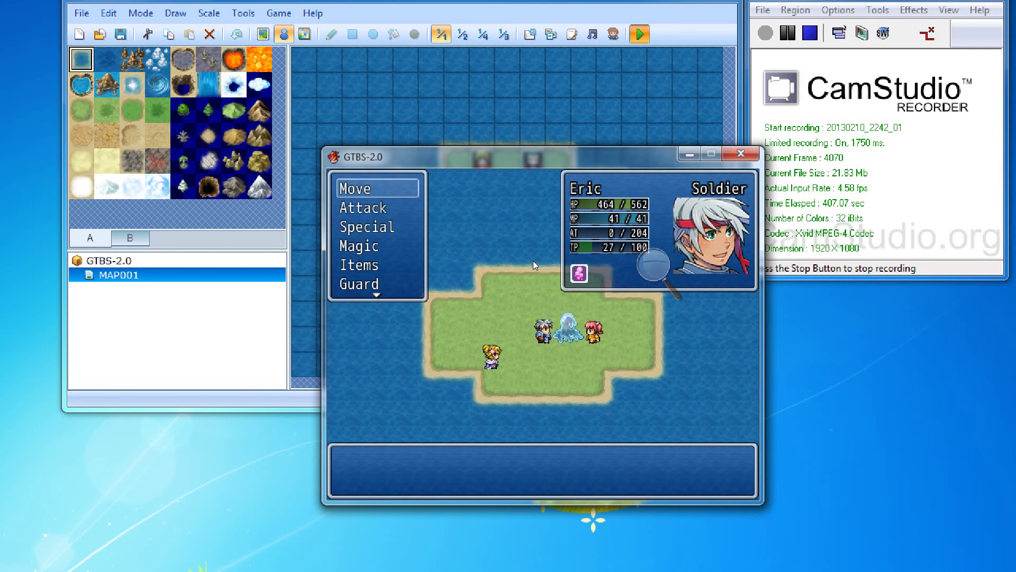
{"action": "key", "text": "Down"}
{"action": "key", "text": "Down"}
{"action": "key", "text": "Down"}
{"action": "key", "text": "Return"}
{"action": "key", "text": "Down"}
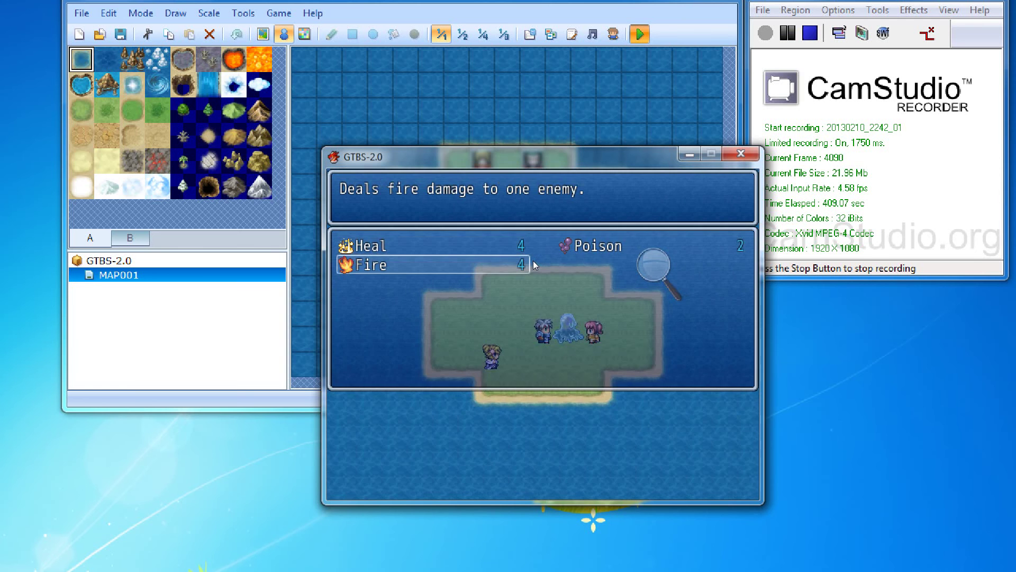
{"action": "key", "text": "Escape"}
{"action": "key", "text": "Up"}
{"action": "key", "text": "Up"}
{"action": "key", "text": "Up"}
{"action": "key", "text": "Return"}
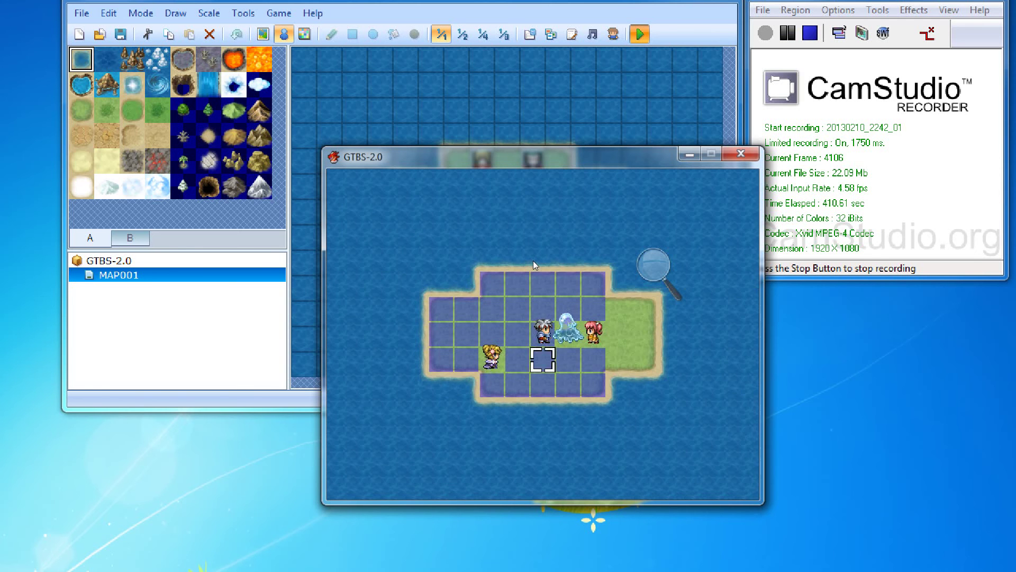
{"action": "key", "text": "Down"}
{"action": "key", "text": "Right"}
{"action": "key", "text": "Return"}
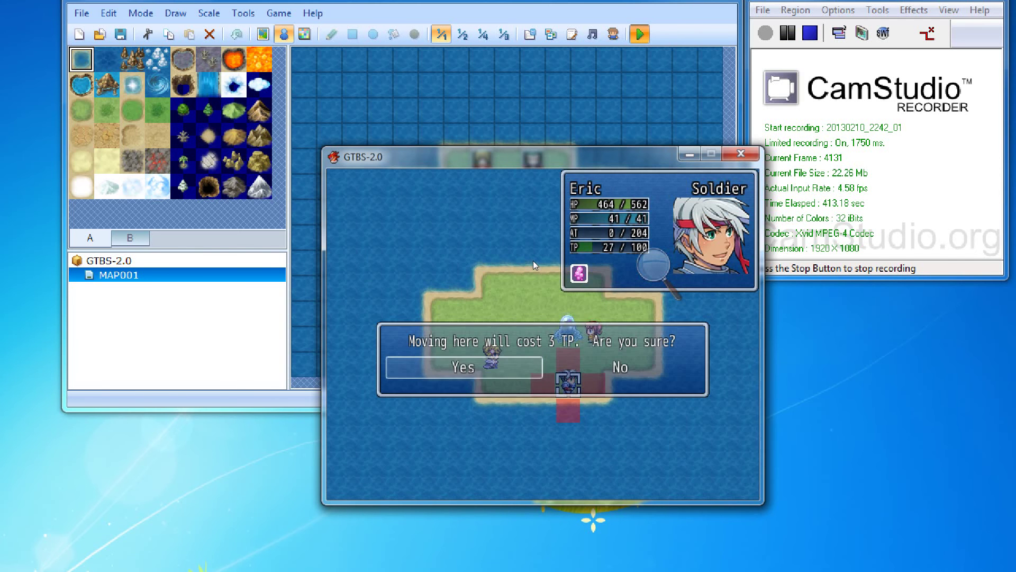
{"action": "key", "text": "Return"}
Step: Cast Eric's Fire spell on the Slime
{"action": "key", "text": "Down"}
{"action": "key", "text": "Down"}
{"action": "key", "text": "Return"}
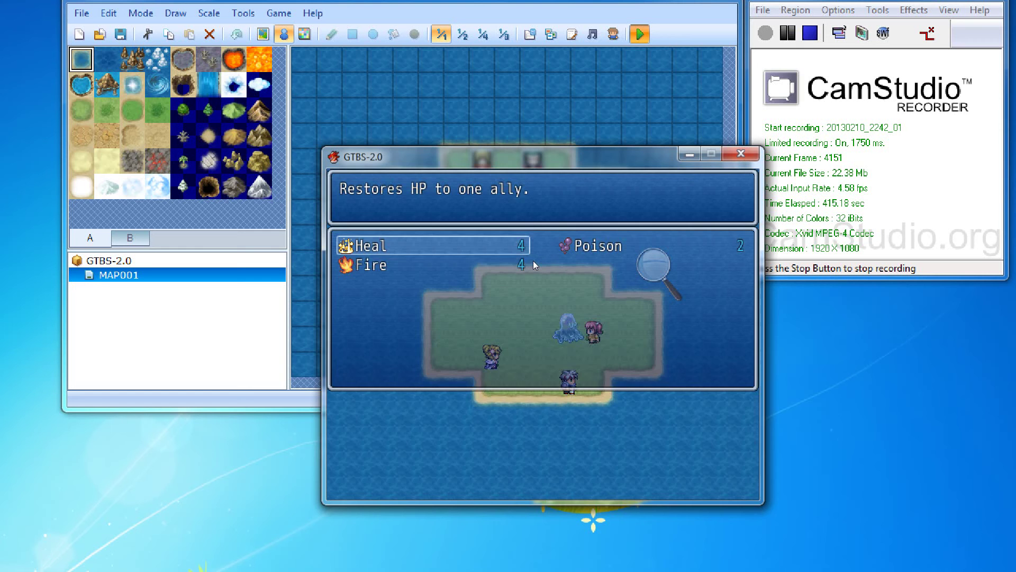
{"action": "key", "text": "Down"}
{"action": "key", "text": "Return"}
{"action": "key", "text": "Up"}
{"action": "key", "text": "Up"}
{"action": "key", "text": "Return"}
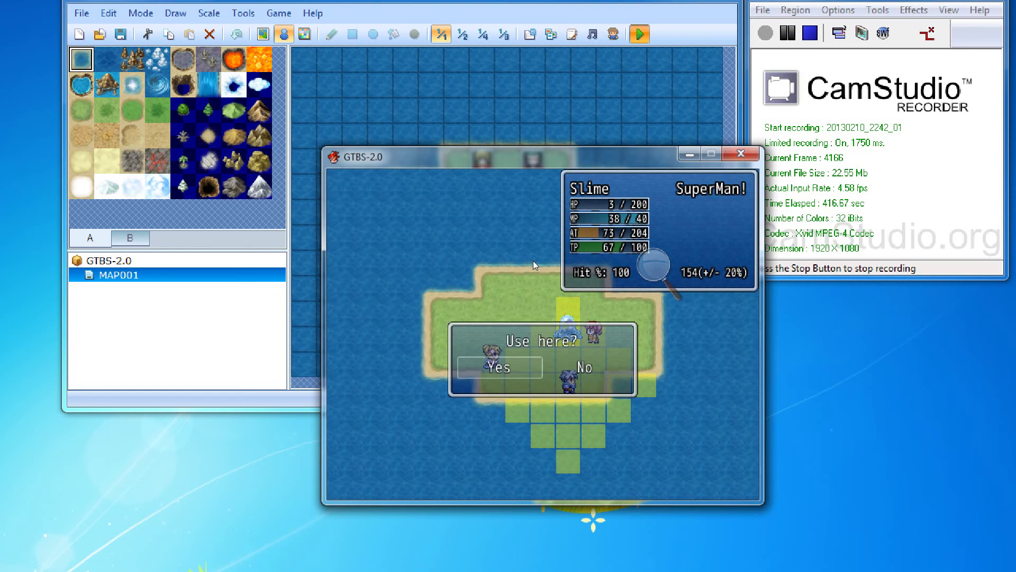
{"action": "key", "text": "Return"}
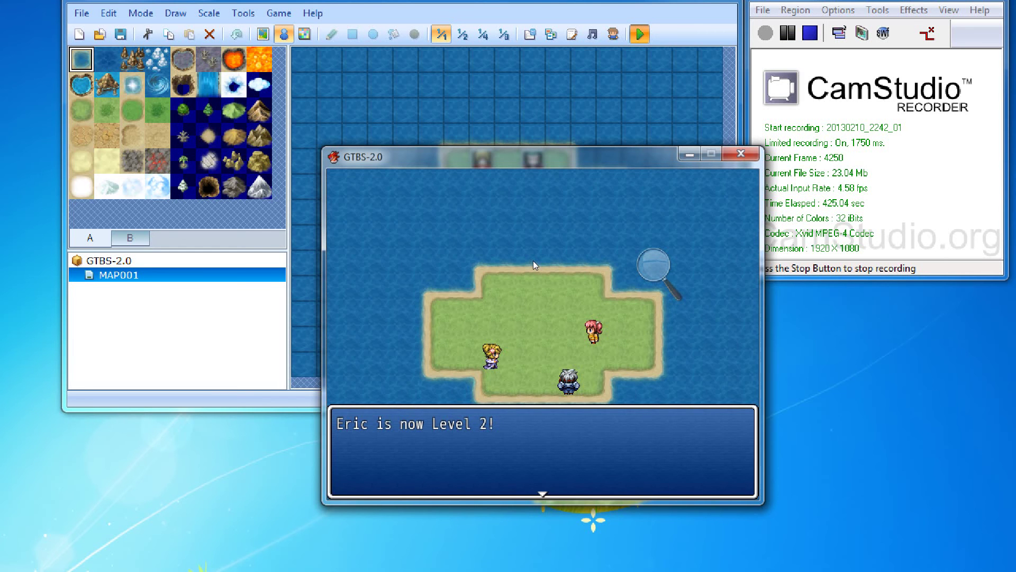
Step: Advance through the level-up messages, open and close the party menu, and close the game window
{"action": "key", "text": "Return"}
{"action": "key", "text": "Return"}
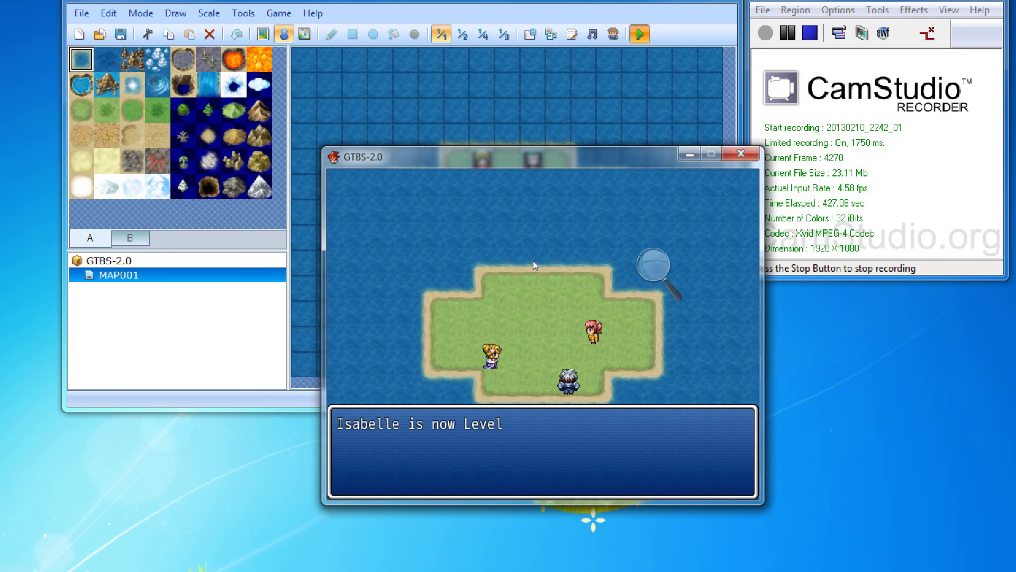
{"action": "key", "text": "Return"}
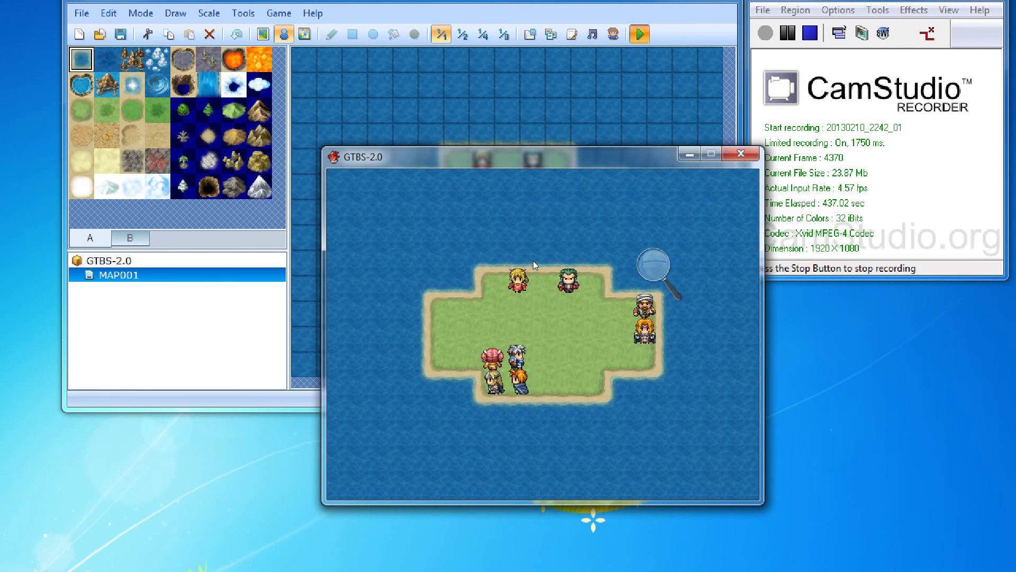
{"action": "key", "text": "Escape"}
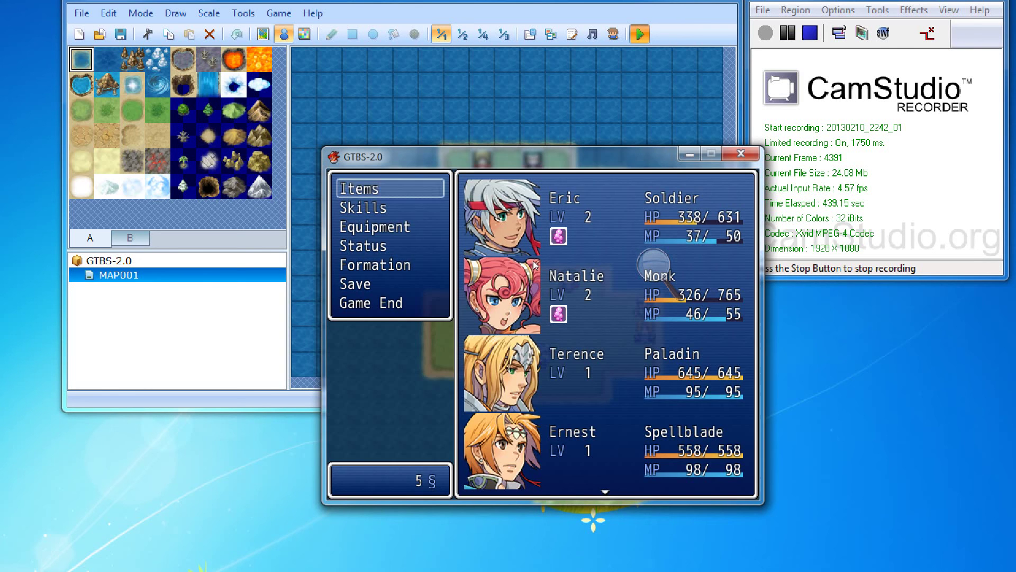
{"action": "key", "text": "Escape"}
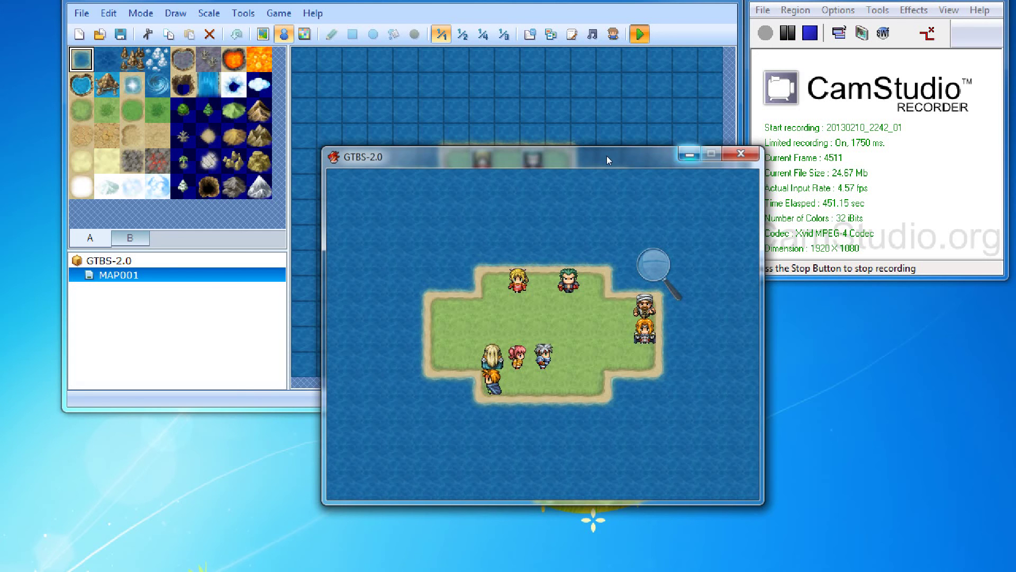
{"action": "left_click", "coordinate": [741, 154]}
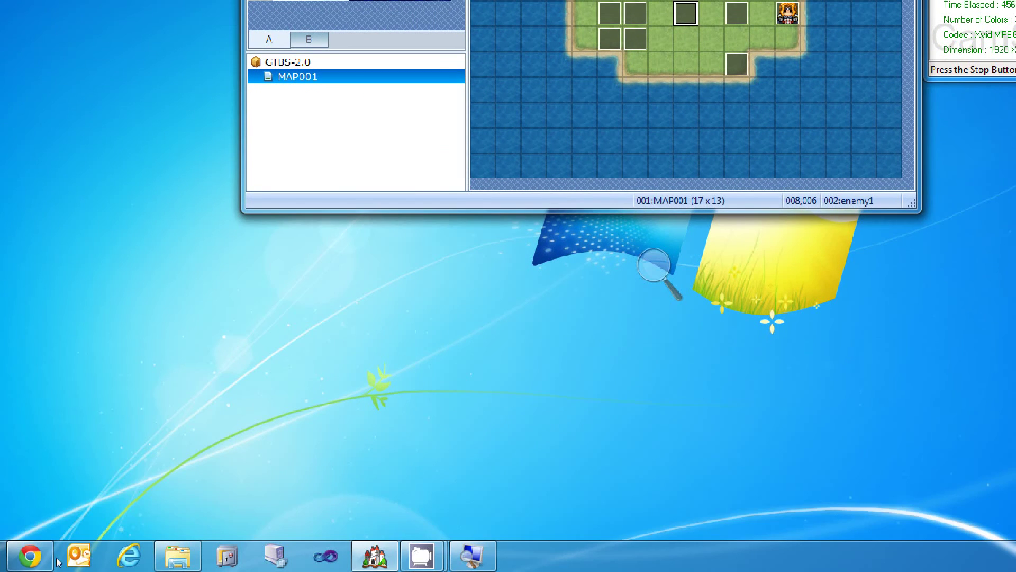
Step: Bring the browser showing the Redmine home page forward, zoom out, and select its address
{"action": "left_click", "coordinate": [45, 560]}
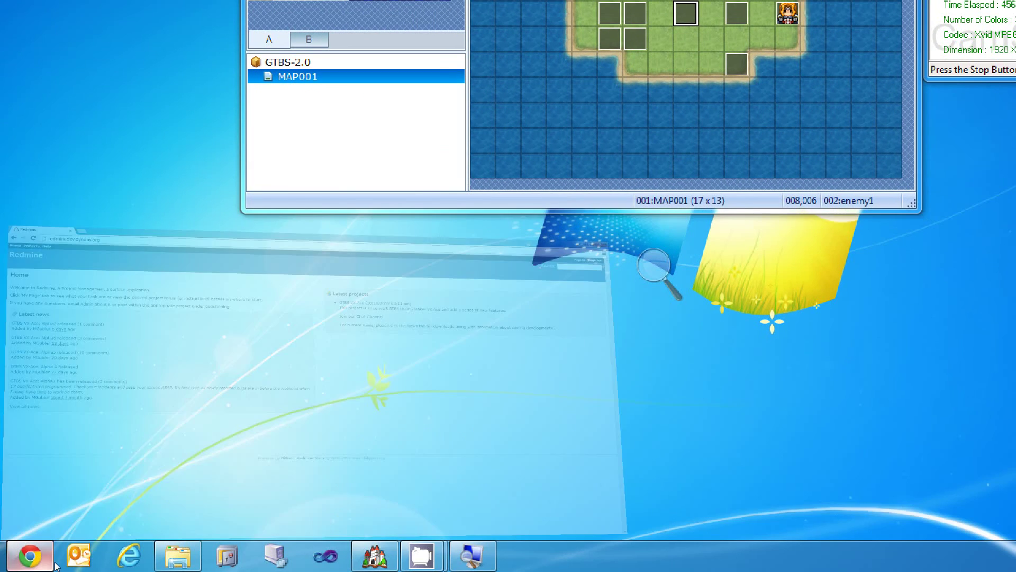
{"action": "key", "text": "super+minus"}
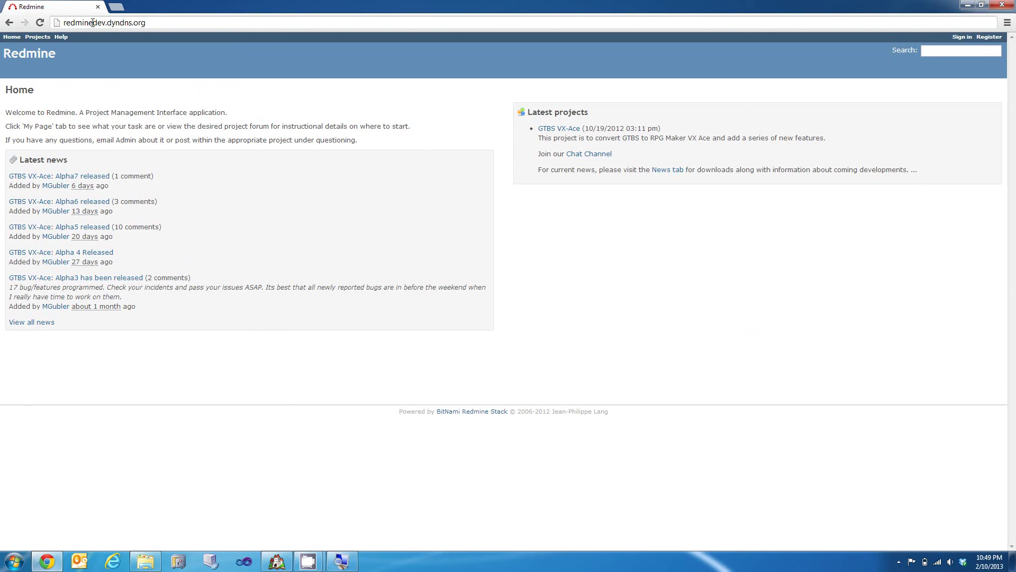
{"action": "left_click", "coordinate": [132, 23]}
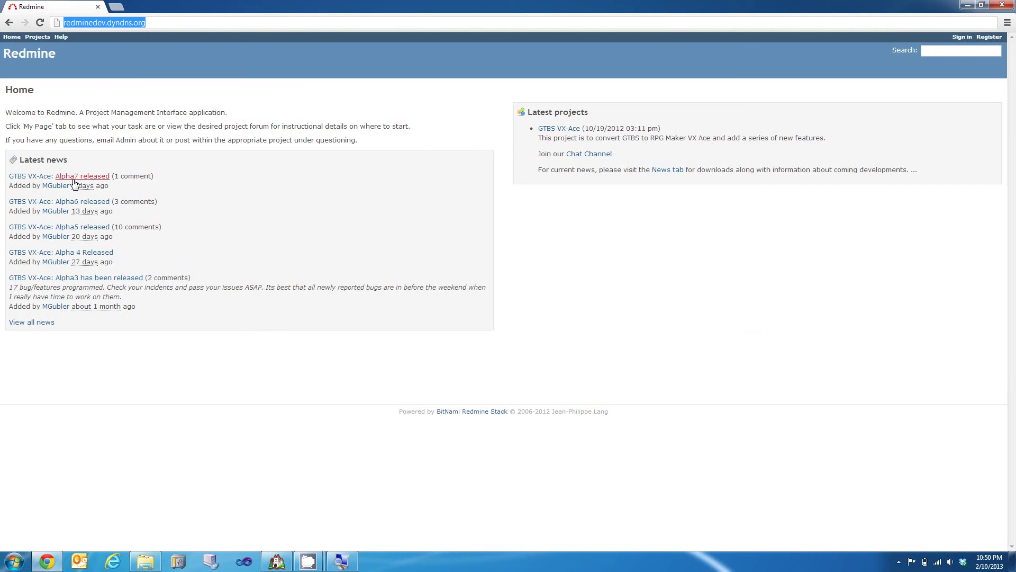
Step: Read the 'Alpha7 released' news post and download GTBSv2_Alpha7.zip from its Dropbox page
{"action": "left_click", "coordinate": [78, 178]}
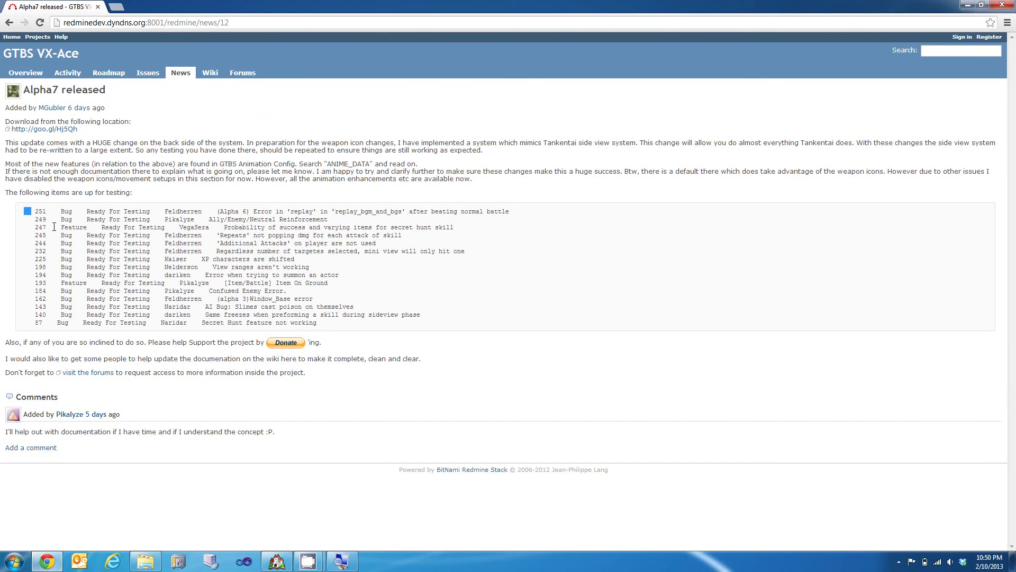
{"action": "left_click_drag", "start_coordinate": [26, 207], "coordinate": [418, 320]}
{"action": "left_click", "coordinate": [426, 327]}
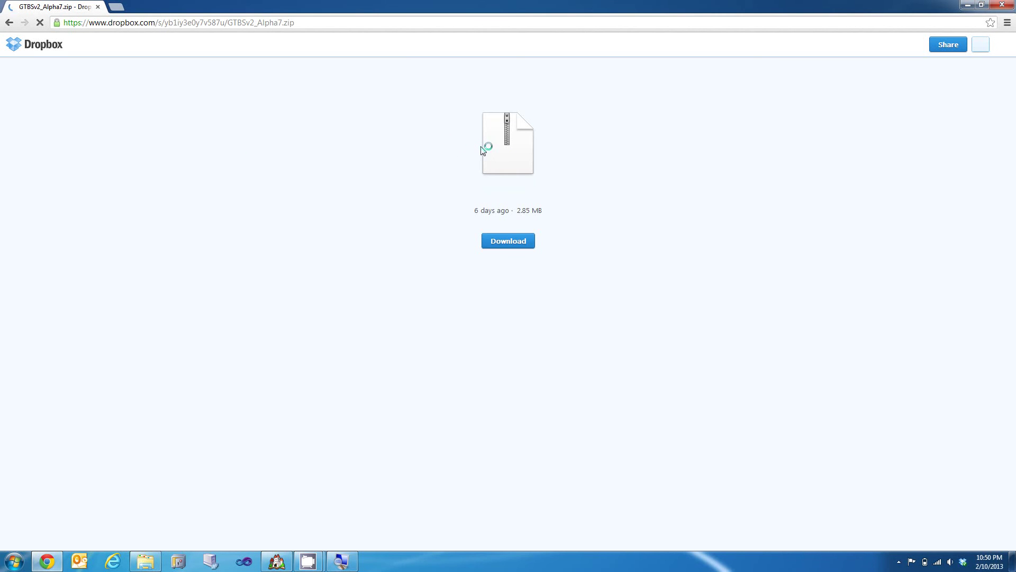
{"action": "left_click", "coordinate": [508, 240]}
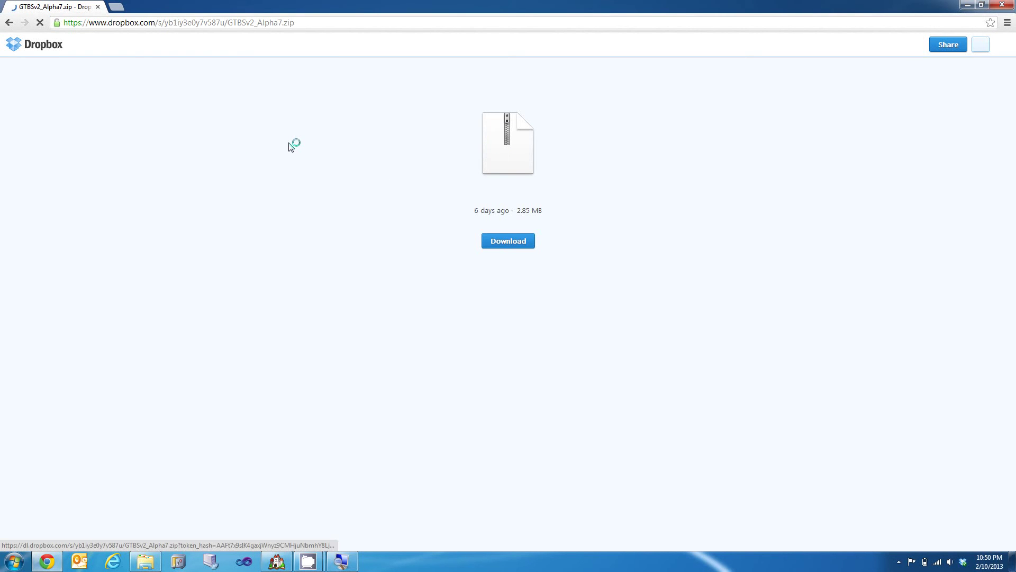
{"action": "left_click", "coordinate": [9, 23]}
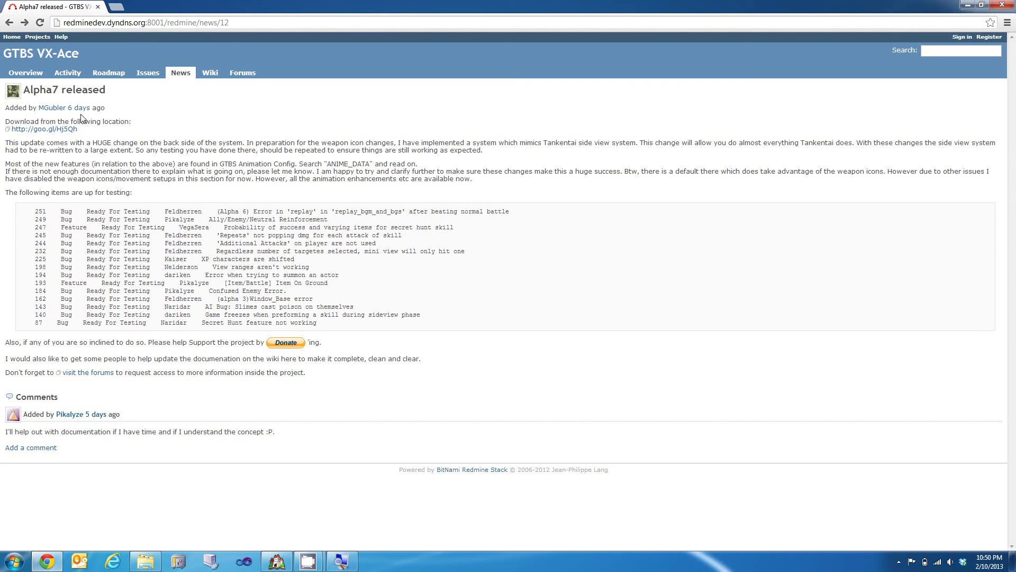
Step: Join the project's #GTBS IRC chat from the overview, then leave the chat page
{"action": "left_click", "coordinate": [26, 74]}
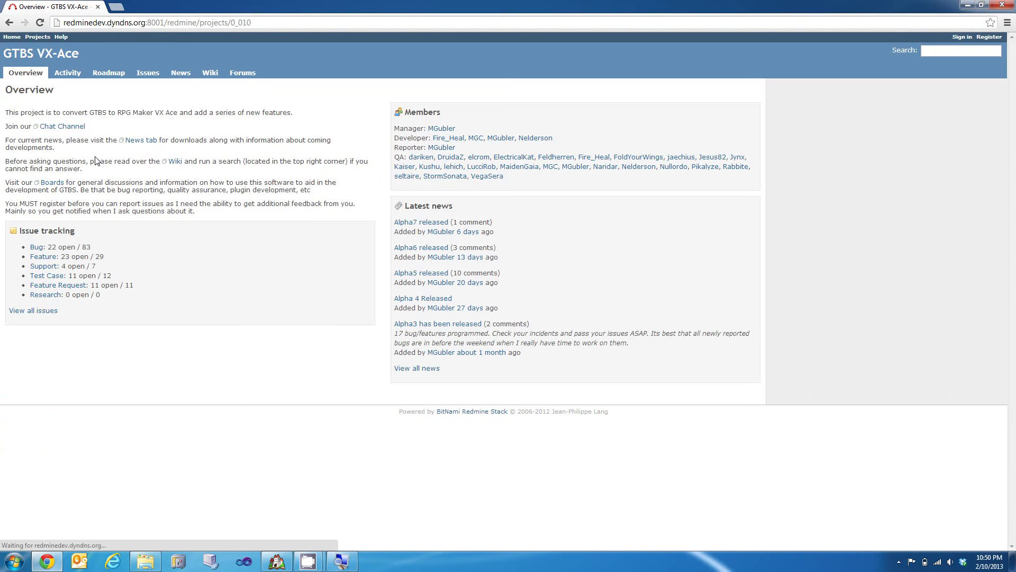
{"action": "left_click", "coordinate": [51, 127]}
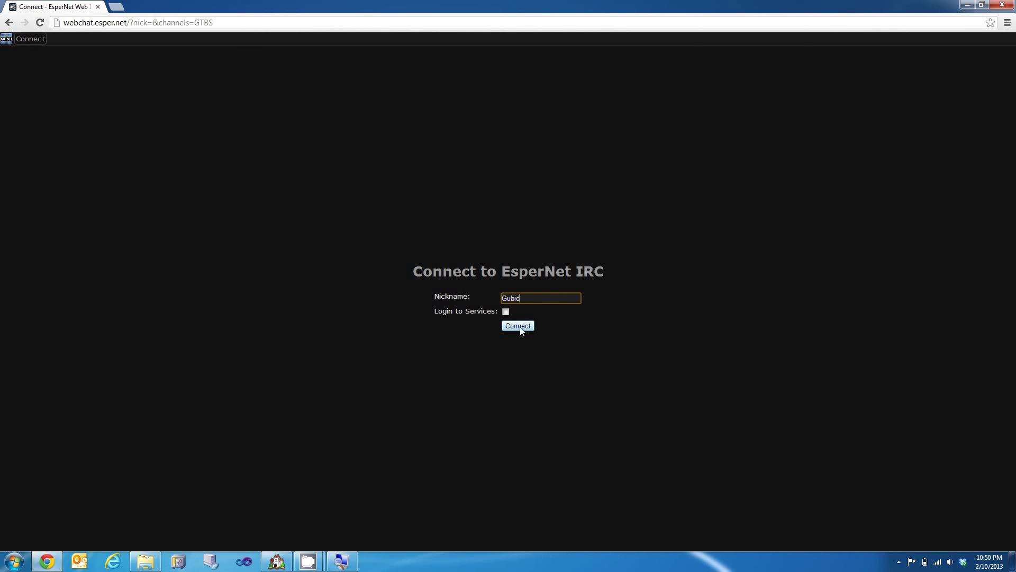
{"action": "left_click", "coordinate": [519, 326]}
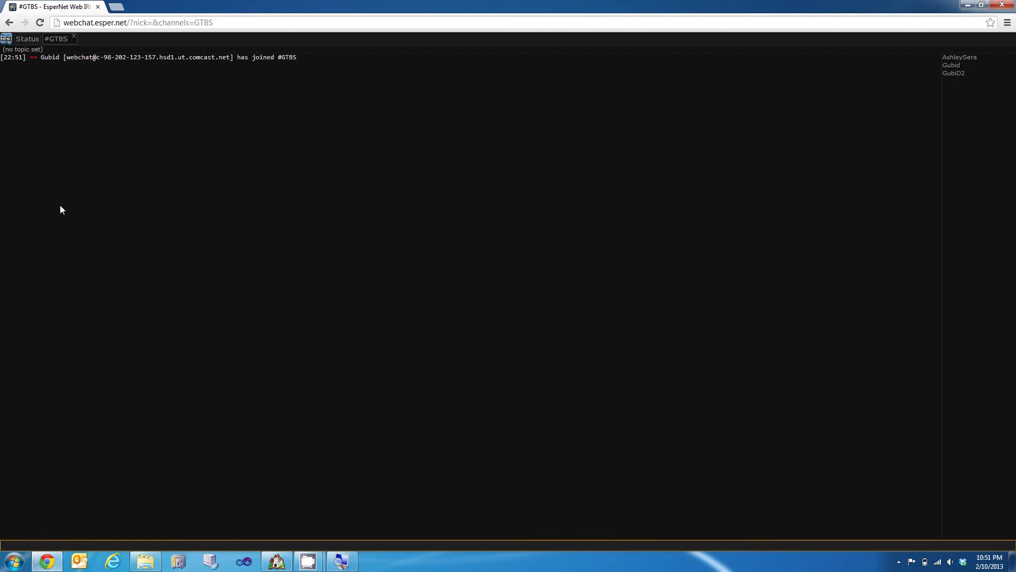
{"action": "left_click", "coordinate": [9, 23]}
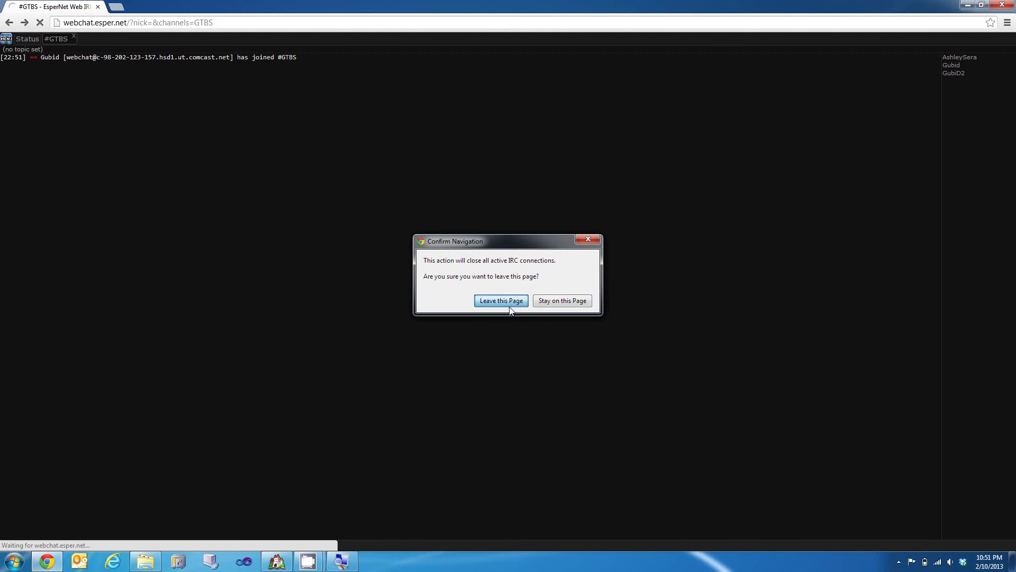
{"action": "left_click", "coordinate": [508, 305]}
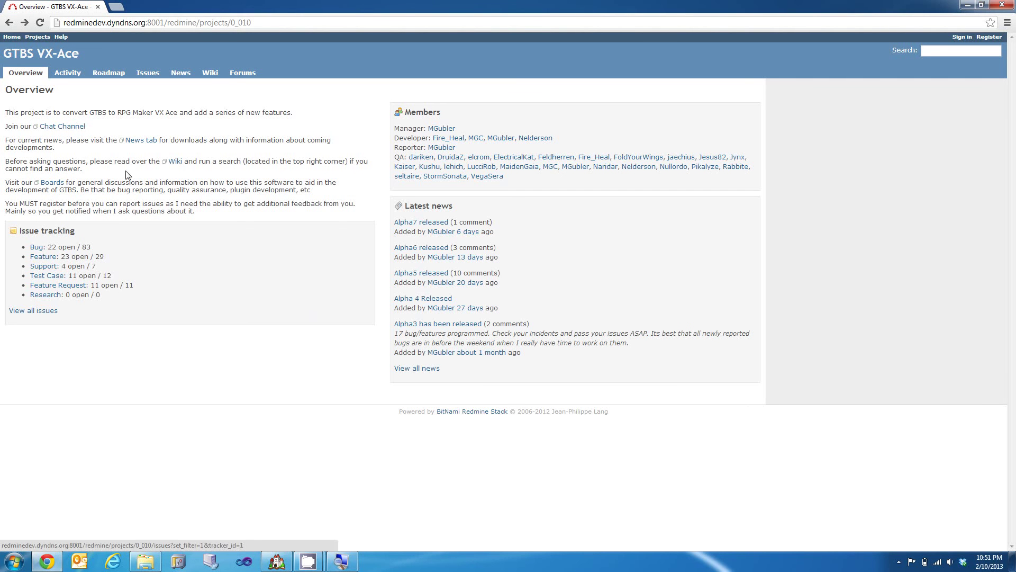
Step: Read the wiki's Documentation > General Config table, then open the Forums board list
{"action": "left_click", "coordinate": [209, 78]}
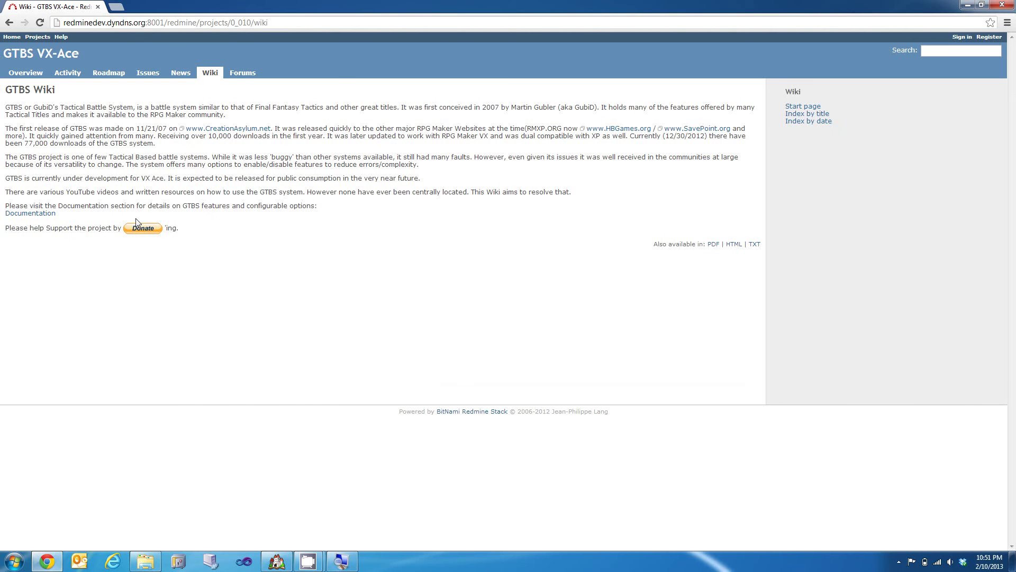
{"action": "left_click", "coordinate": [30, 214]}
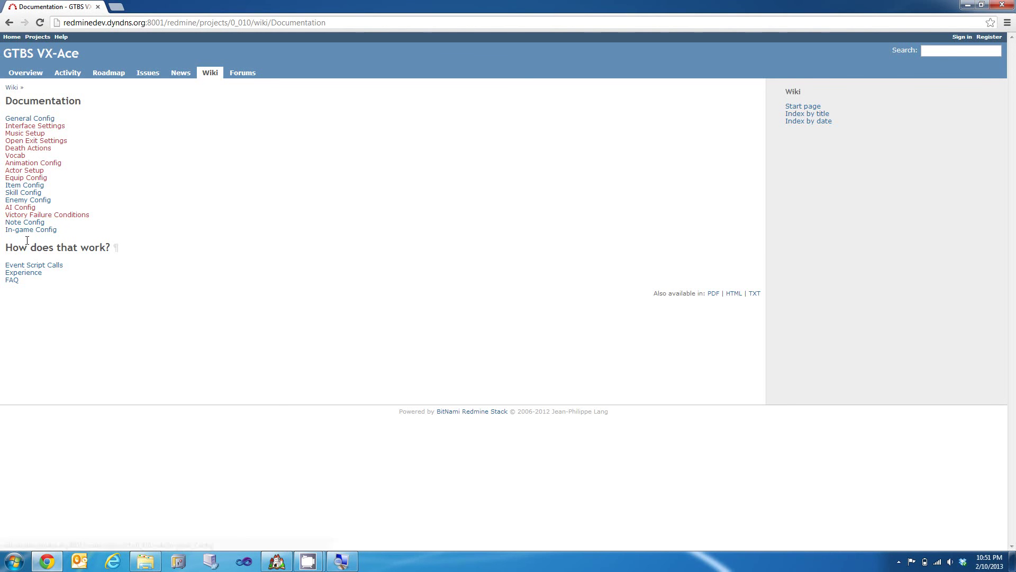
{"action": "left_click", "coordinate": [28, 121]}
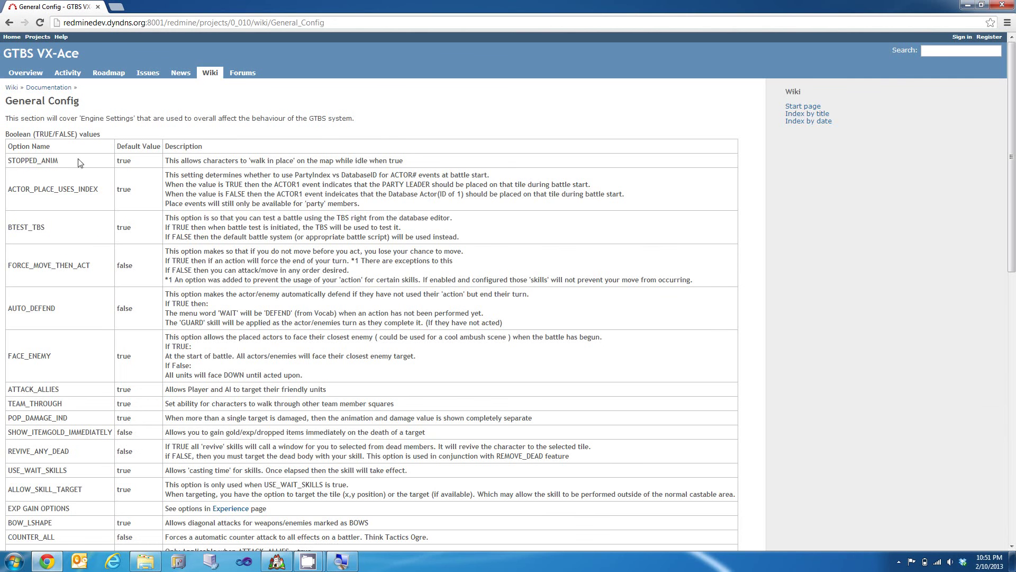
{"action": "scroll", "coordinate": [134, 200], "scroll_direction": "down", "scroll_amount": 2}
{"action": "scroll", "coordinate": [134, 200], "scroll_direction": "down", "scroll_amount": 5}
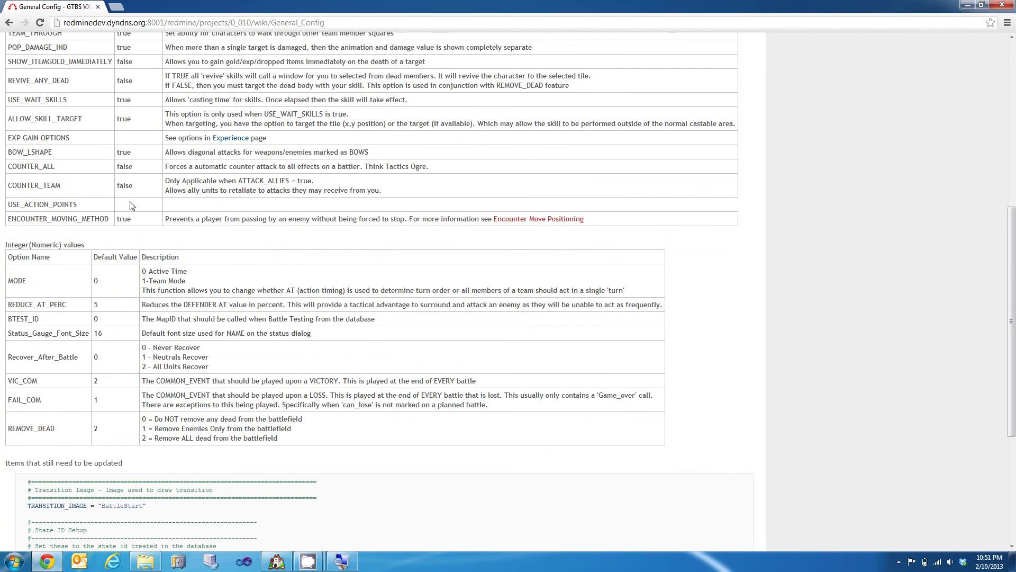
{"action": "scroll", "coordinate": [133, 211], "scroll_direction": "up", "scroll_amount": 1}
{"action": "scroll", "coordinate": [135, 227], "scroll_direction": "down", "scroll_amount": 1}
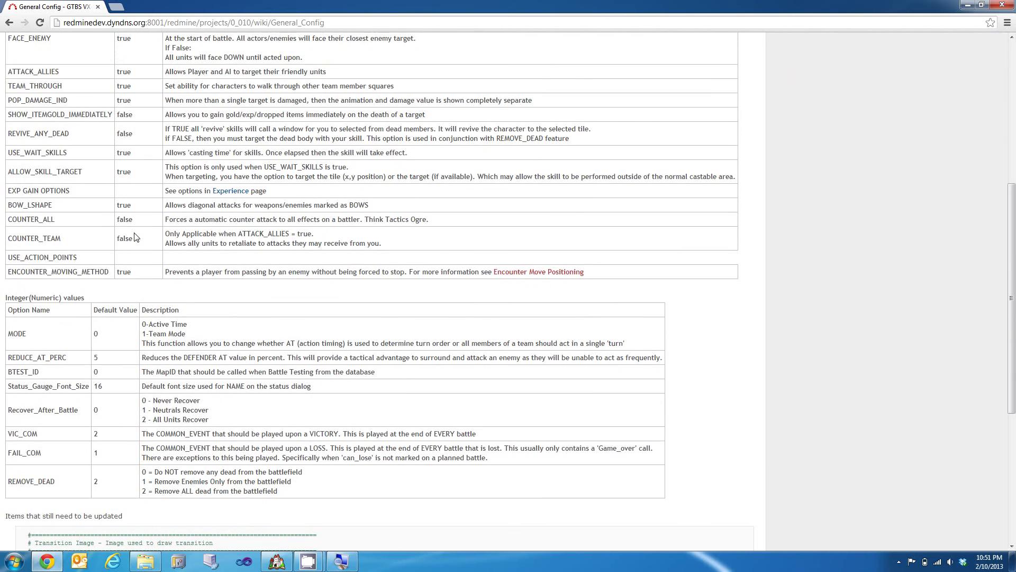
{"action": "scroll", "coordinate": [132, 223], "scroll_direction": "up", "scroll_amount": 7}
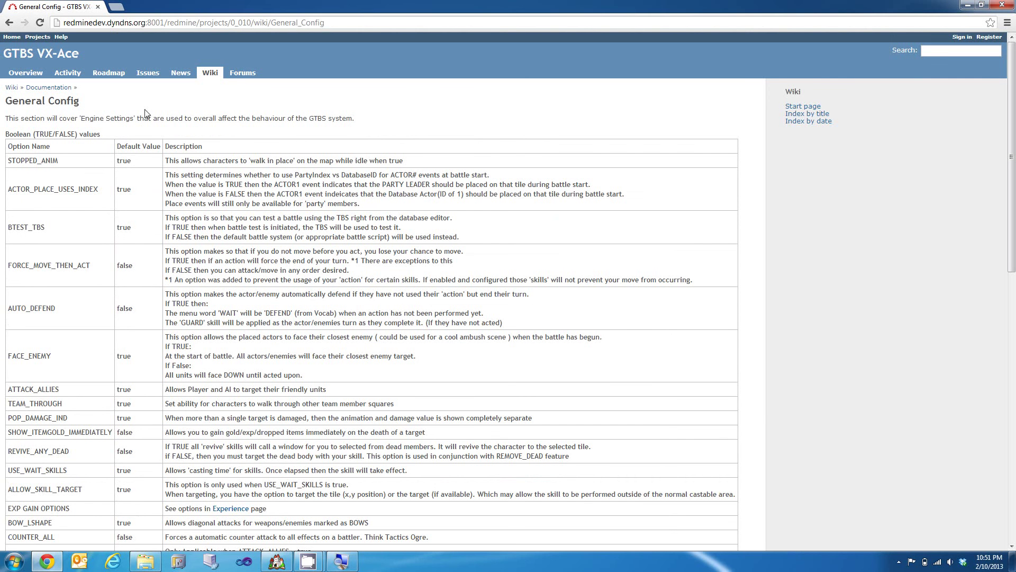
{"action": "left_click", "coordinate": [236, 76]}
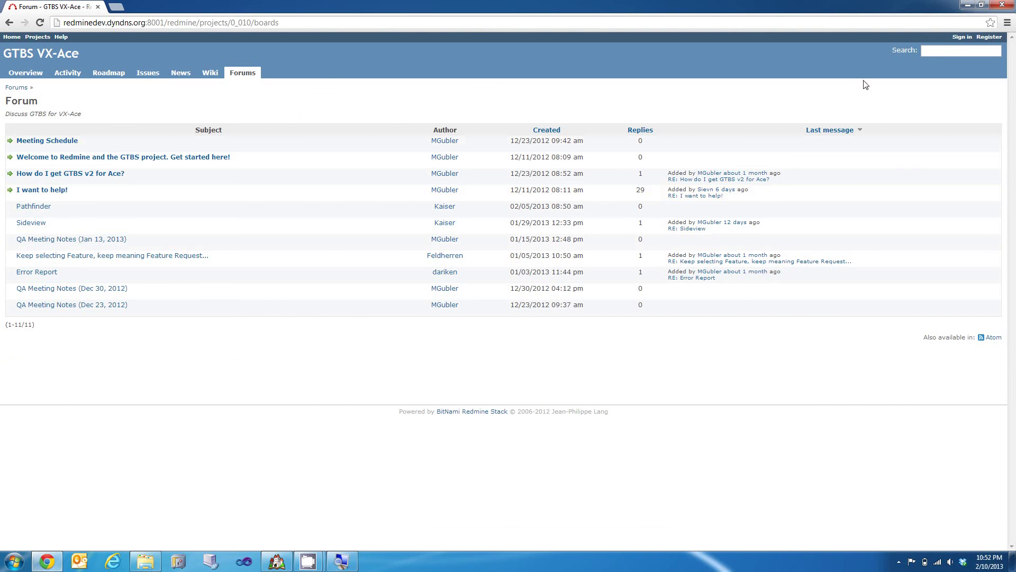
Step: Sign in with the account login name and password, correcting a mistyped password
{"action": "left_click", "coordinate": [963, 37]}
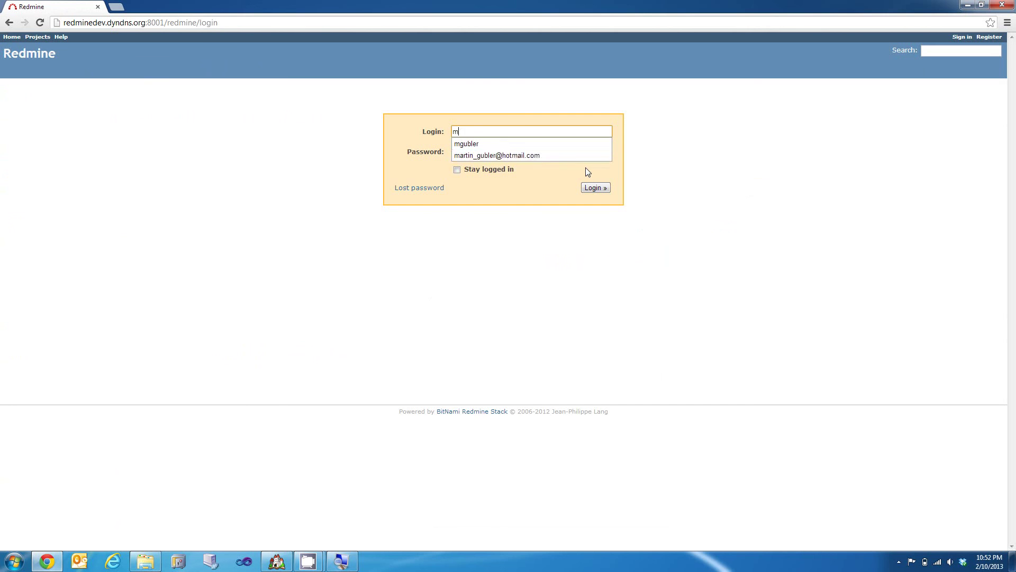
{"action": "key", "text": "Tab"}
{"action": "type", "text": "••"}
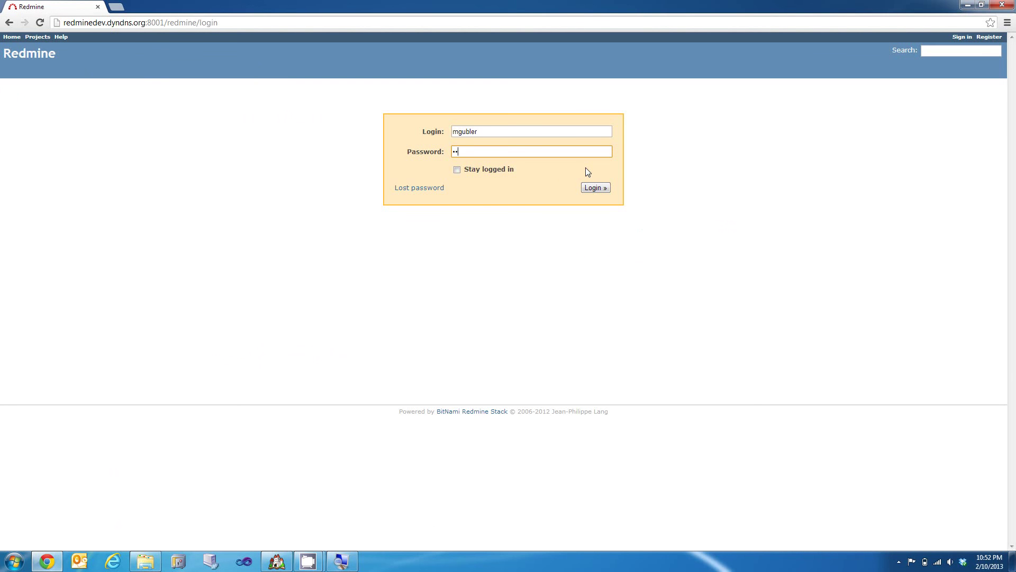
{"action": "type", "text": "••••••"}
{"action": "key", "text": "BackSpace"}
{"action": "key", "text": "BackSpace"}
{"action": "key", "text": "BackSpace"}
{"action": "key", "text": "BackSpace"}
{"action": "key", "text": "BackSpace"}
{"action": "key", "text": "BackSpace"}
{"action": "key", "text": "BackSpace"}
{"action": "type", "text": "•••••••••"}
{"action": "key", "text": "Return"}
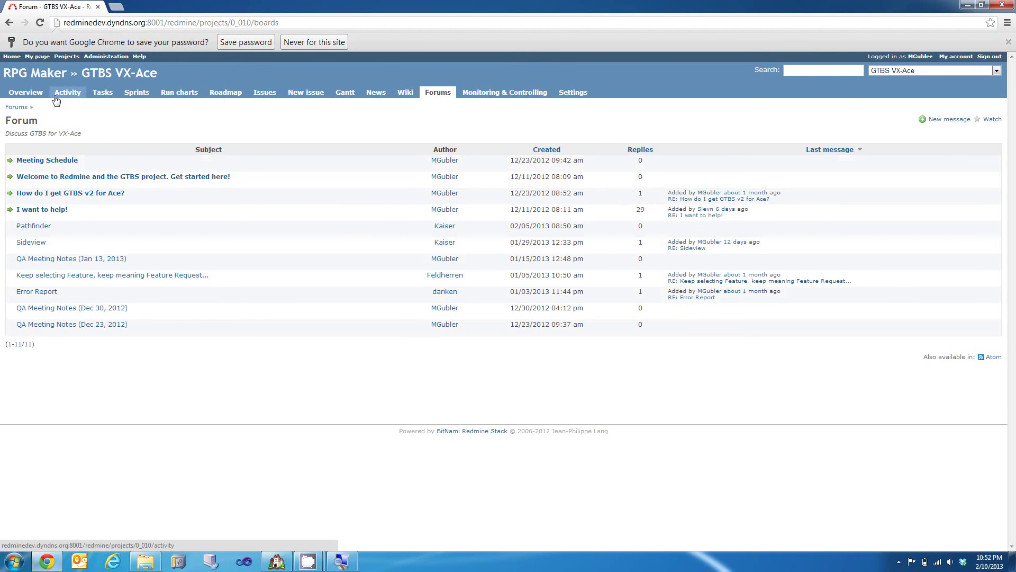
Step: Browse the New issue form's Subject suggestions, Description and Status (left New), then open Issues
{"action": "left_click", "coordinate": [306, 94]}
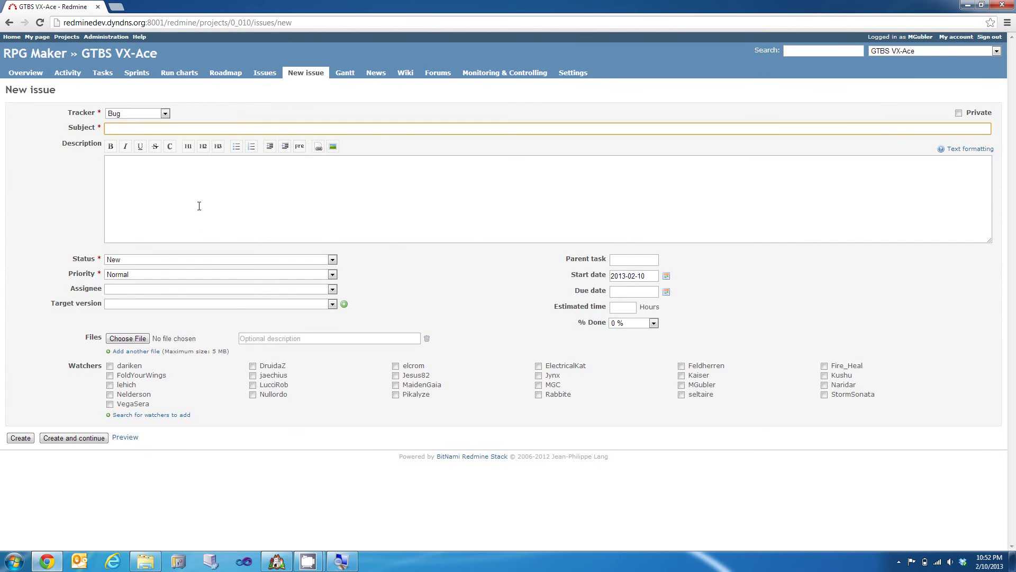
{"action": "key", "text": "Down"}
{"action": "key", "text": "Down"}
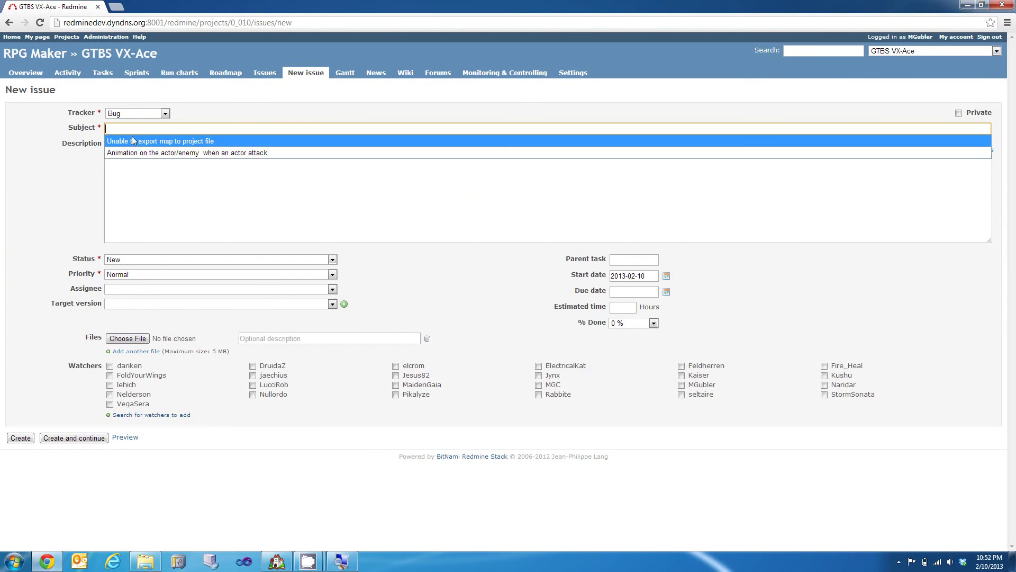
{"action": "key", "text": "Down"}
{"action": "left_click", "coordinate": [94, 193]}
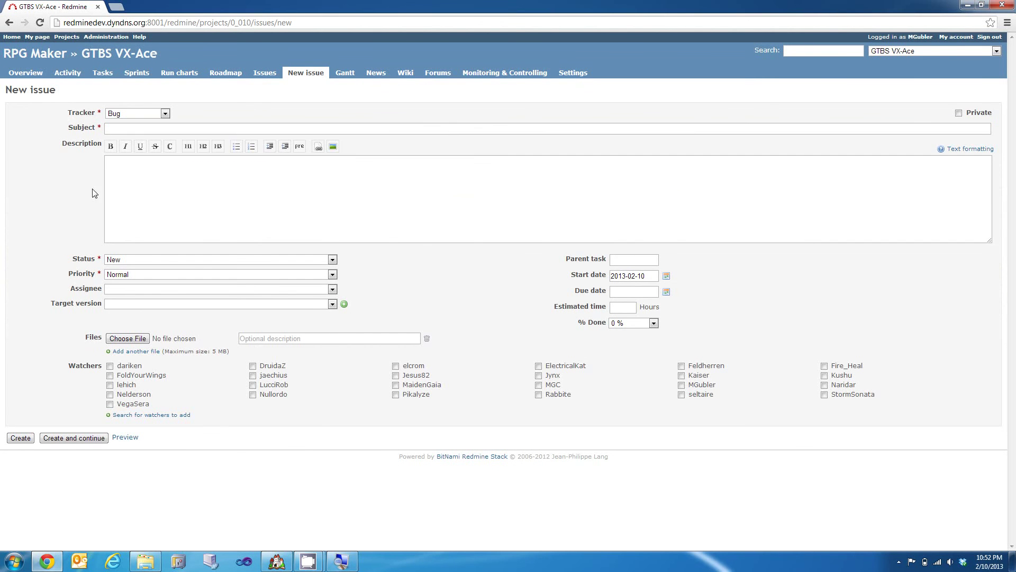
{"action": "left_click", "coordinate": [153, 193]}
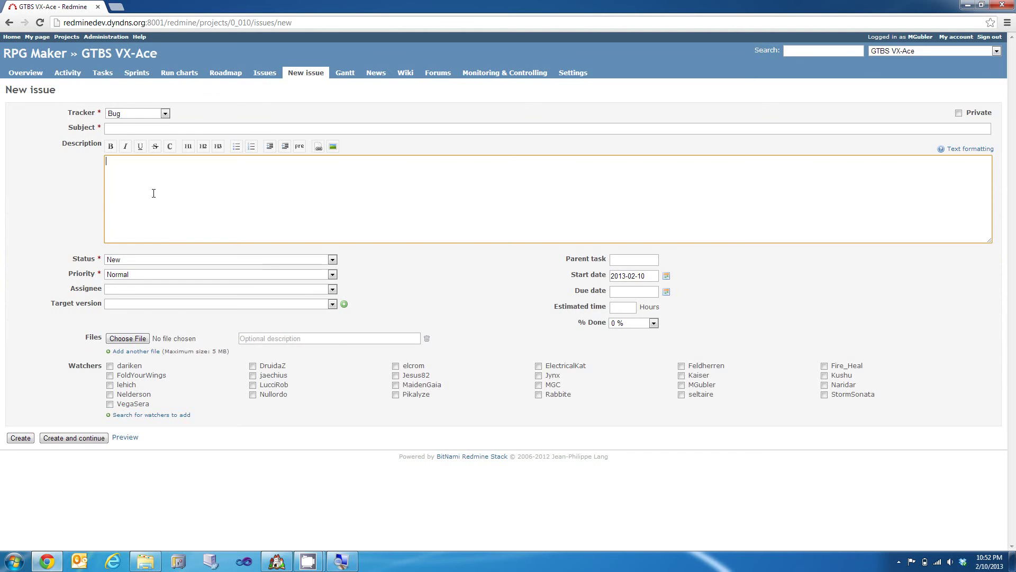
{"action": "left_click", "coordinate": [125, 258]}
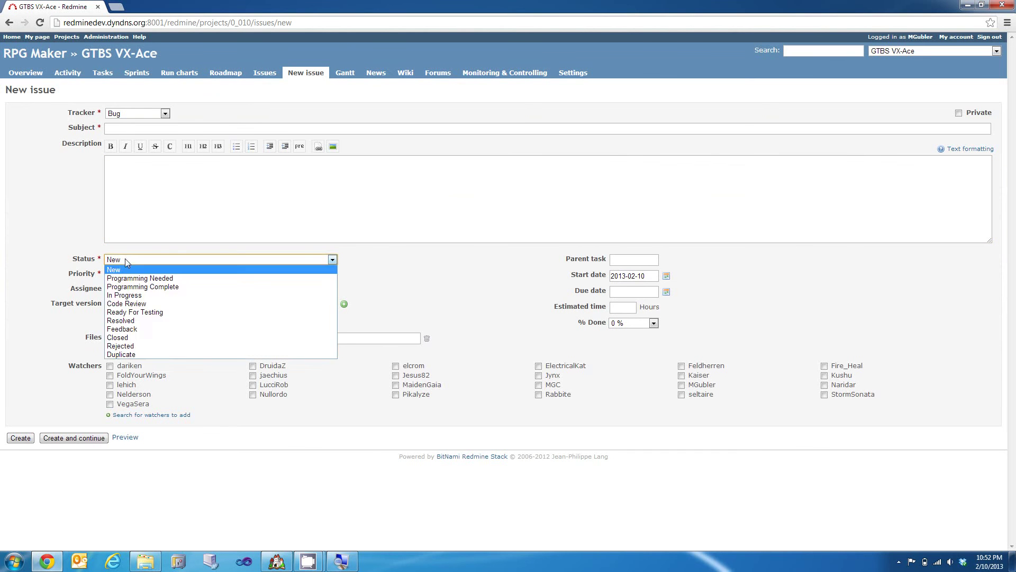
{"action": "left_click", "coordinate": [125, 258]}
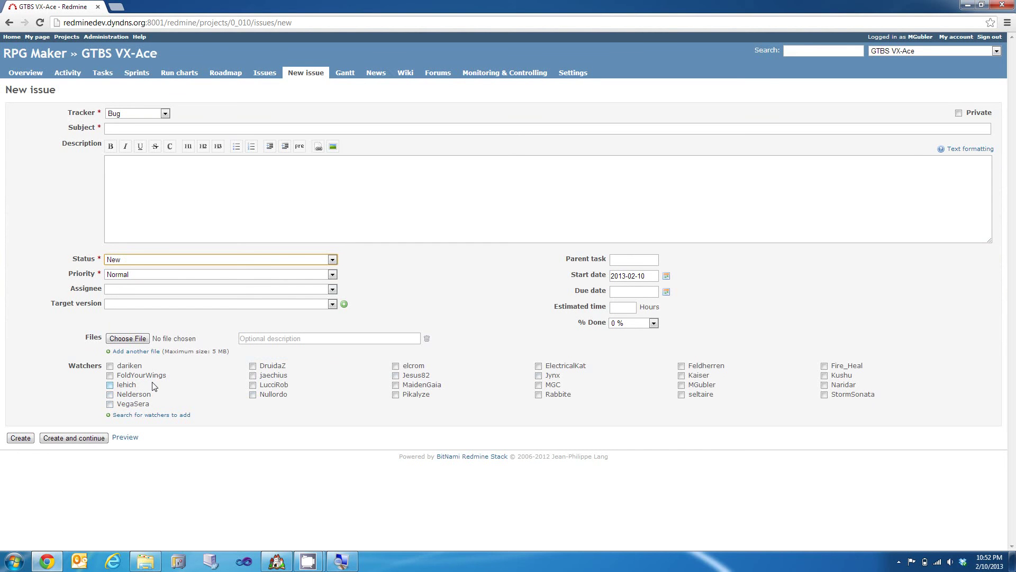
{"action": "left_click", "coordinate": [265, 73]}
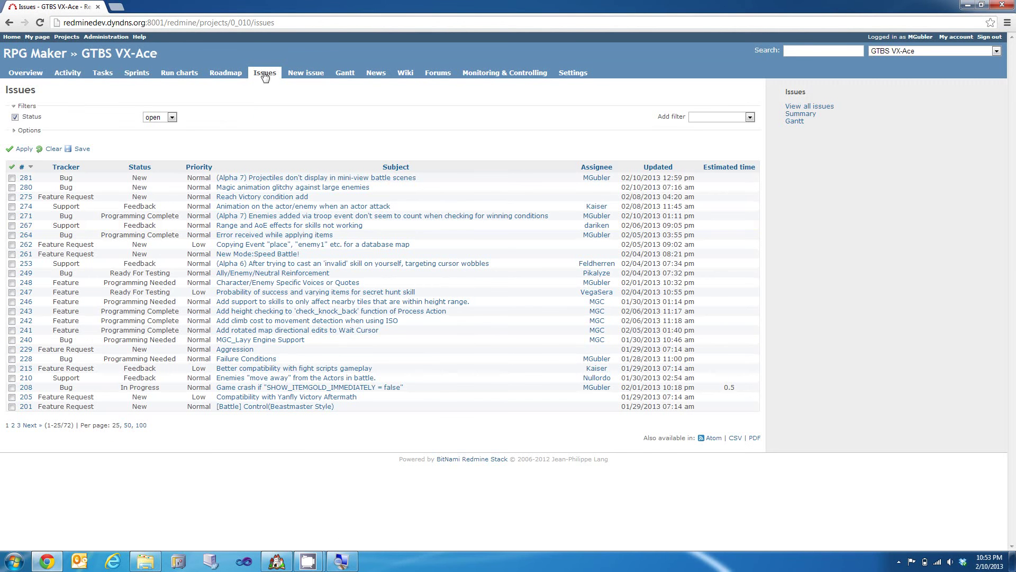
Step: Filter issues to Author << me >> only, disabling the Assignee and open-status filters
{"action": "left_click", "coordinate": [172, 118]}
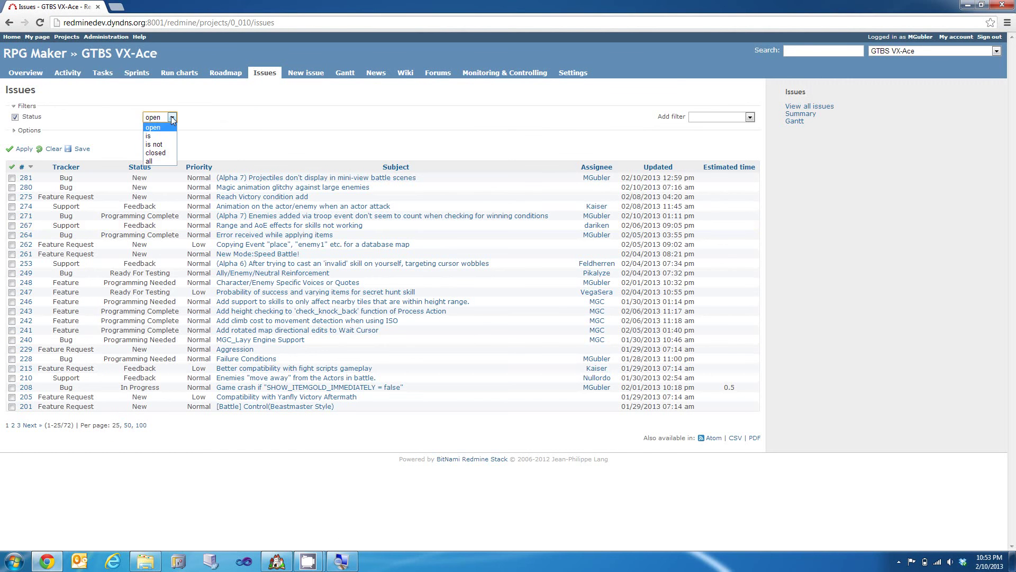
{"action": "left_click", "coordinate": [173, 118]}
{"action": "left_click", "coordinate": [707, 119]}
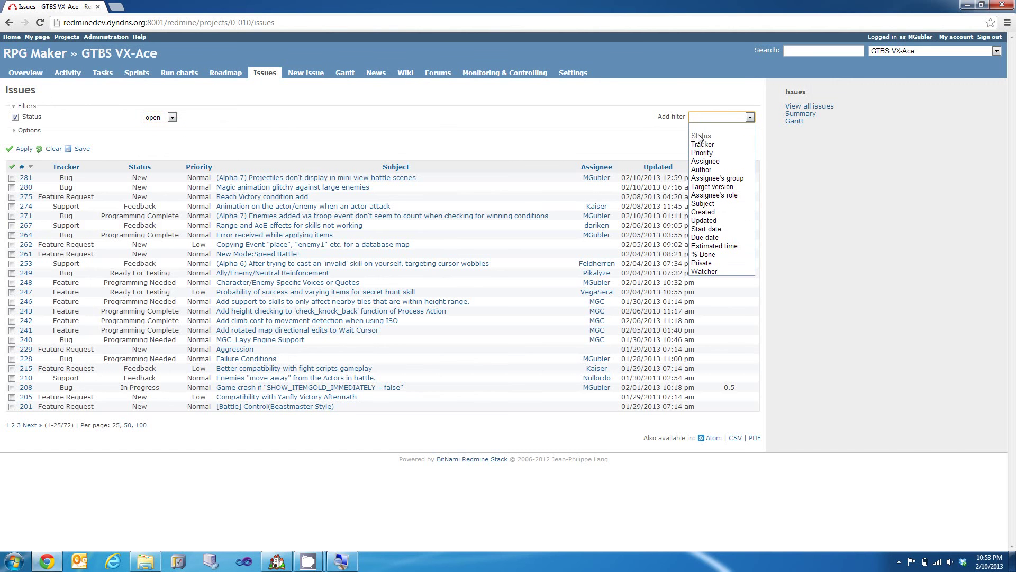
{"action": "left_click", "coordinate": [708, 161]}
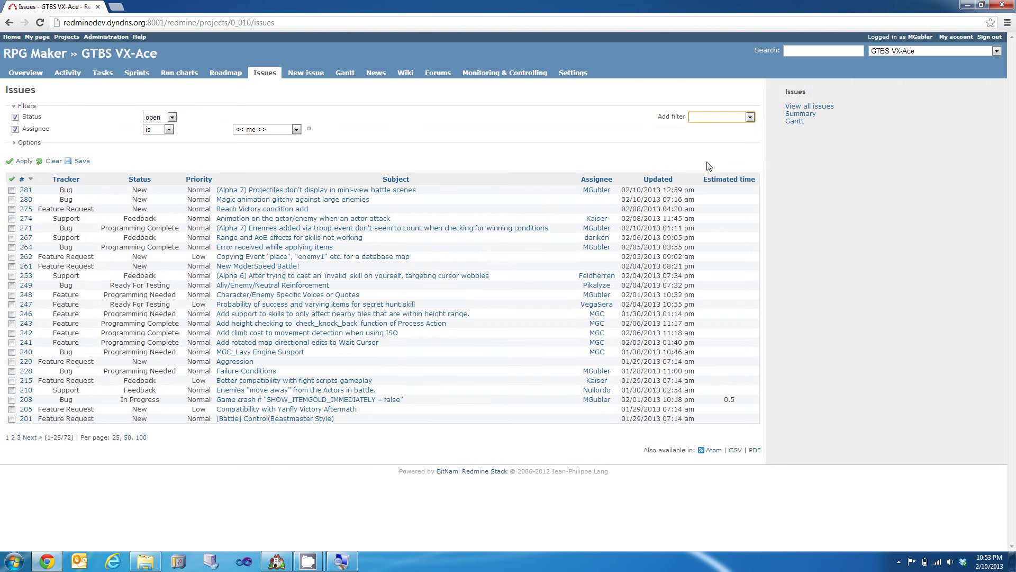
{"action": "left_click", "coordinate": [720, 117]}
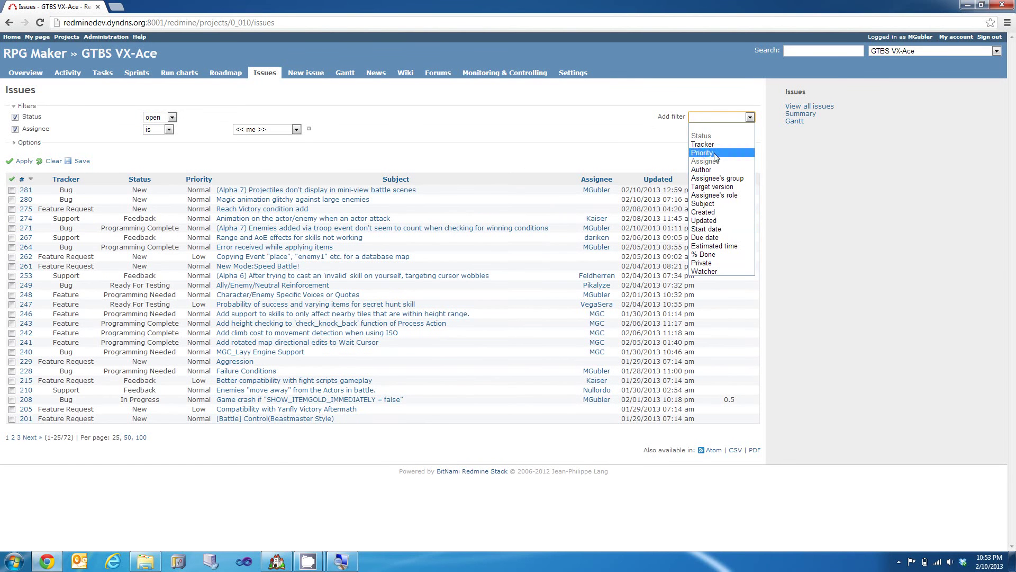
{"action": "left_click", "coordinate": [714, 170]}
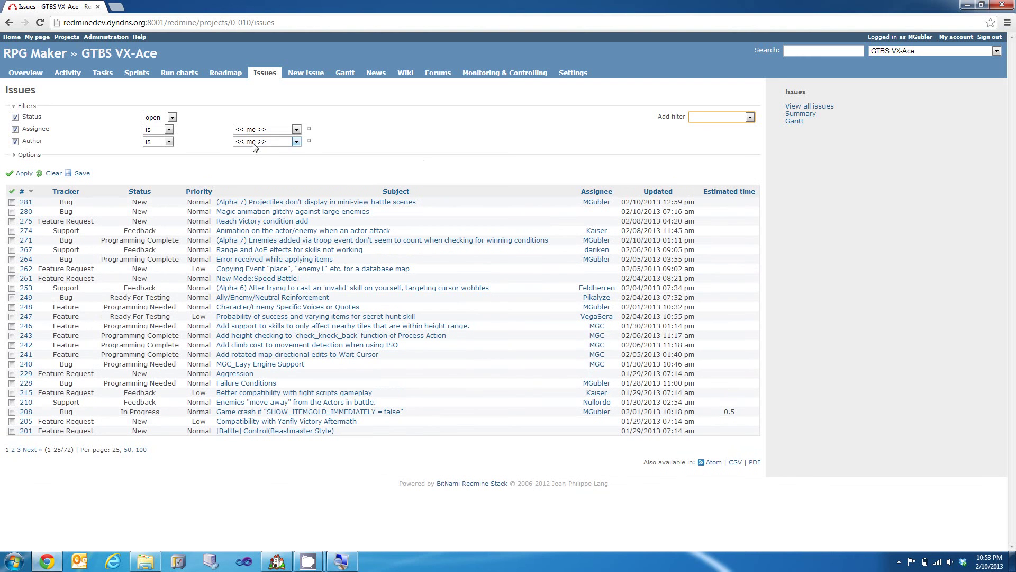
{"action": "left_click", "coordinate": [15, 129]}
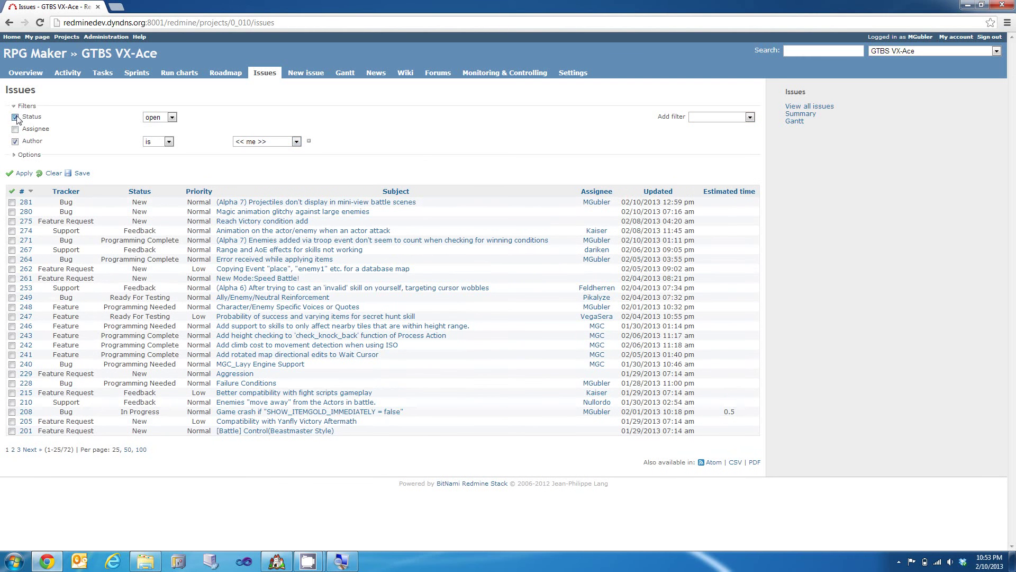
{"action": "left_click", "coordinate": [15, 117]}
{"action": "left_click", "coordinate": [22, 174]}
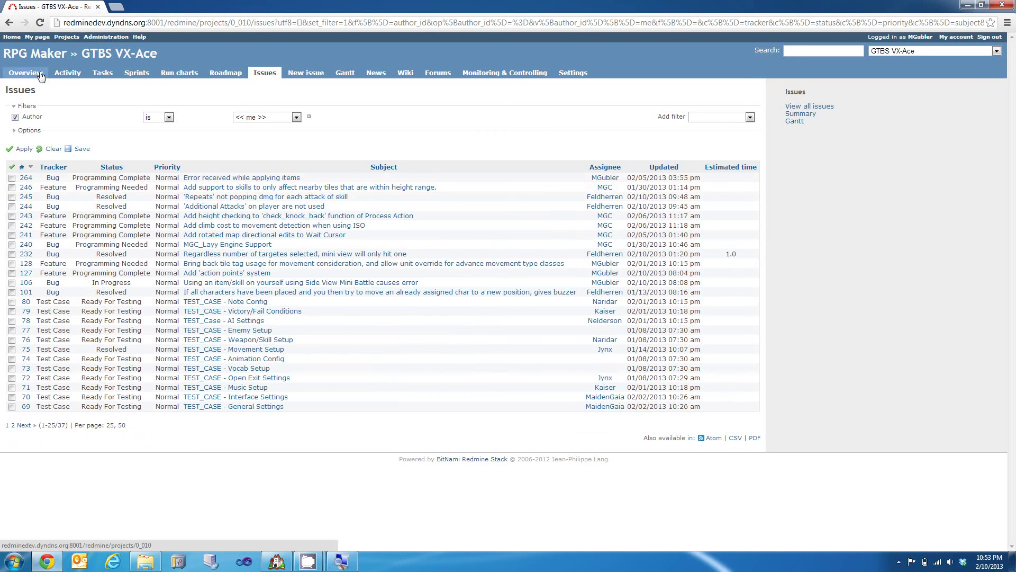
Step: Open the New issue tab to start a GTBS VX-Ace issue report
{"action": "left_click", "coordinate": [313, 75]}
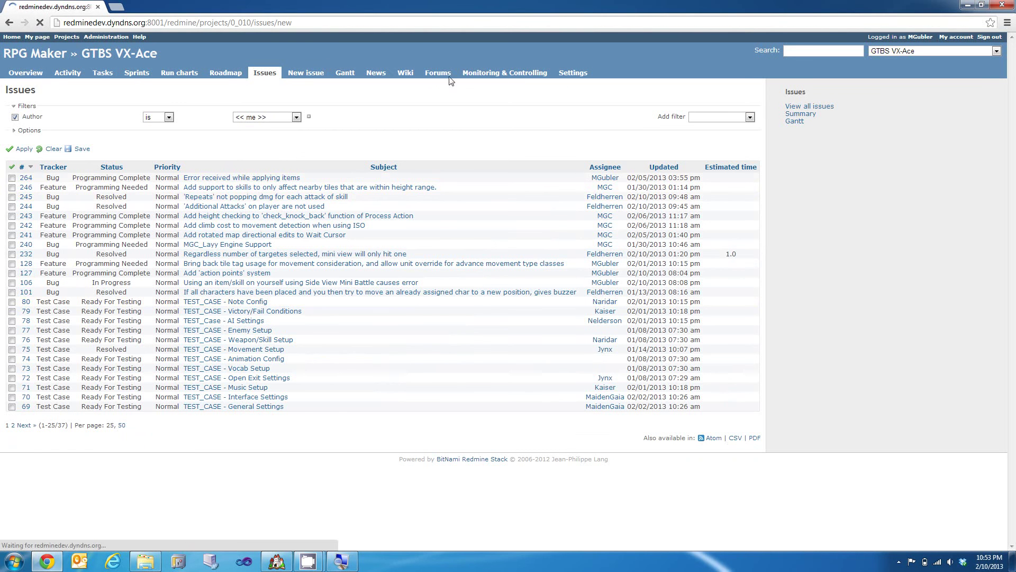